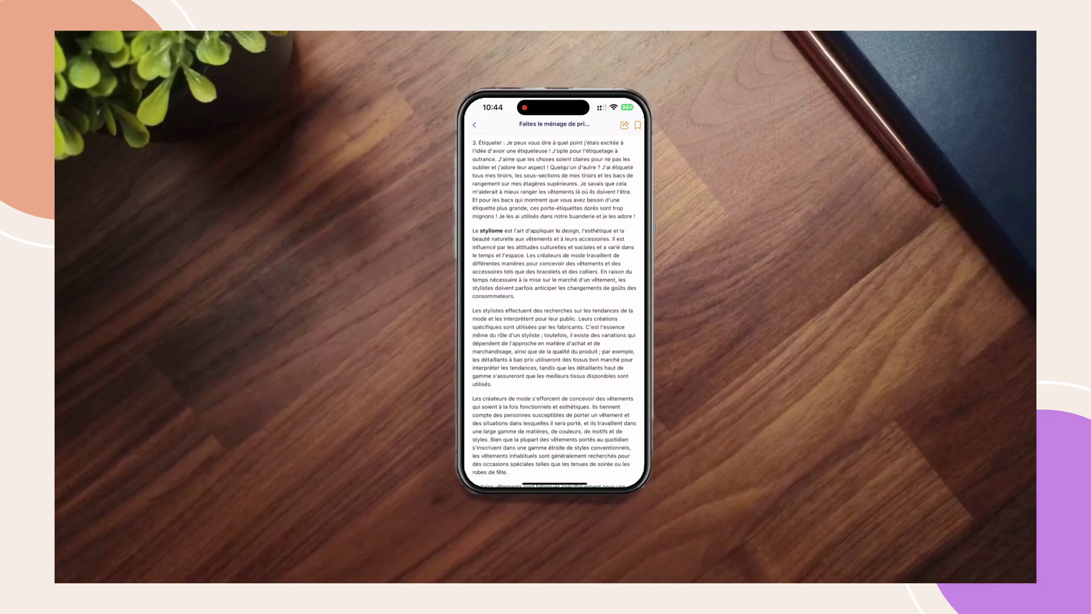
# Step: Add German as a new app language in Translations
pyautogui.scroll(-3, 554, 307)
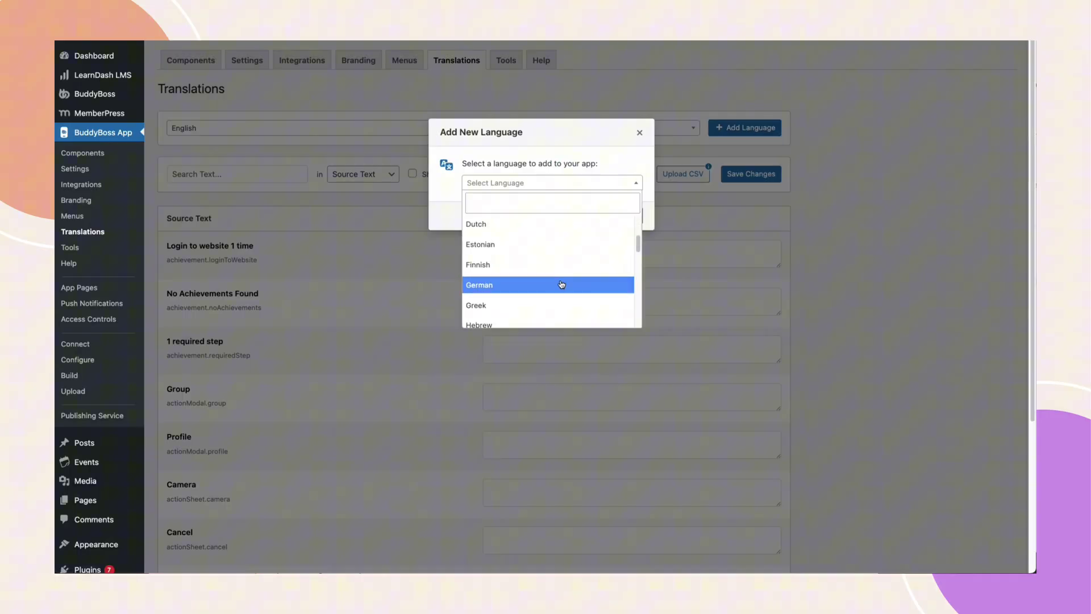
pyautogui.click(561, 285)
pyautogui.click(629, 215)
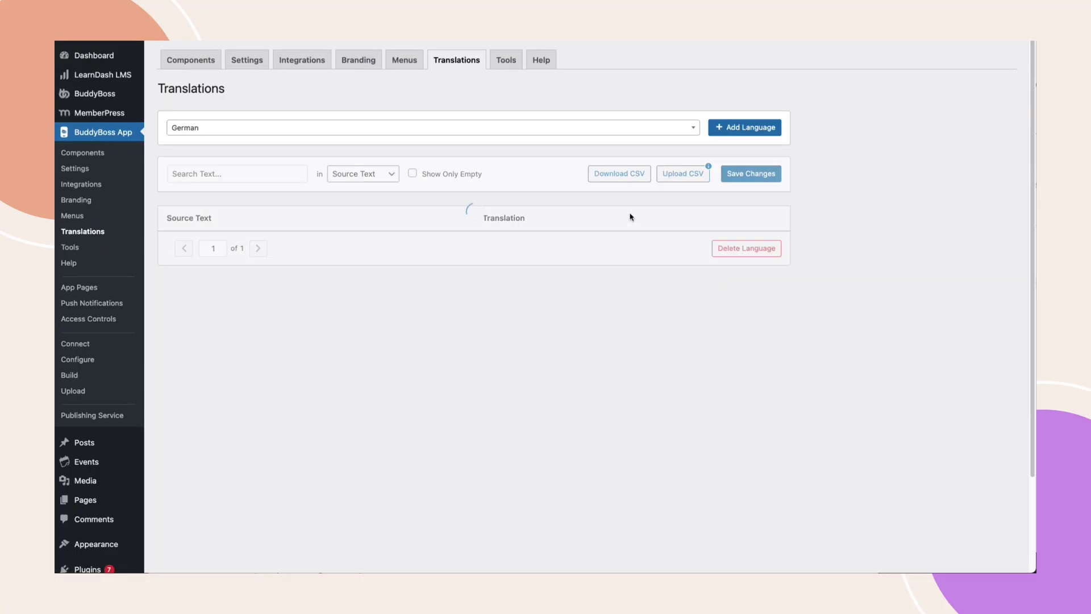
# Step: Page forward through the 2020 German source strings
pyautogui.scroll(-4, 630, 232)
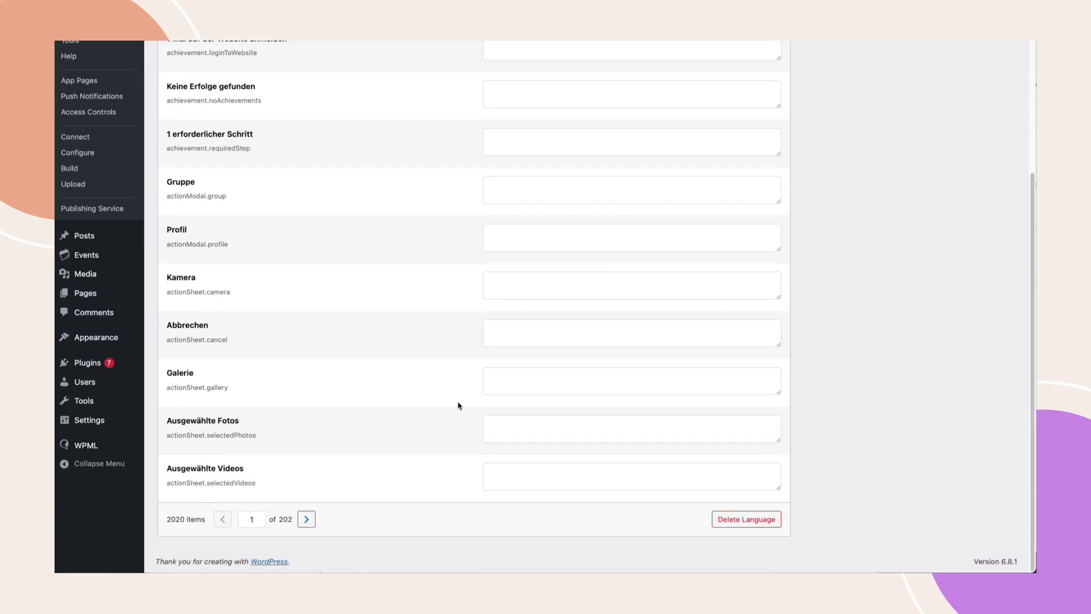
pyautogui.click(306, 519)
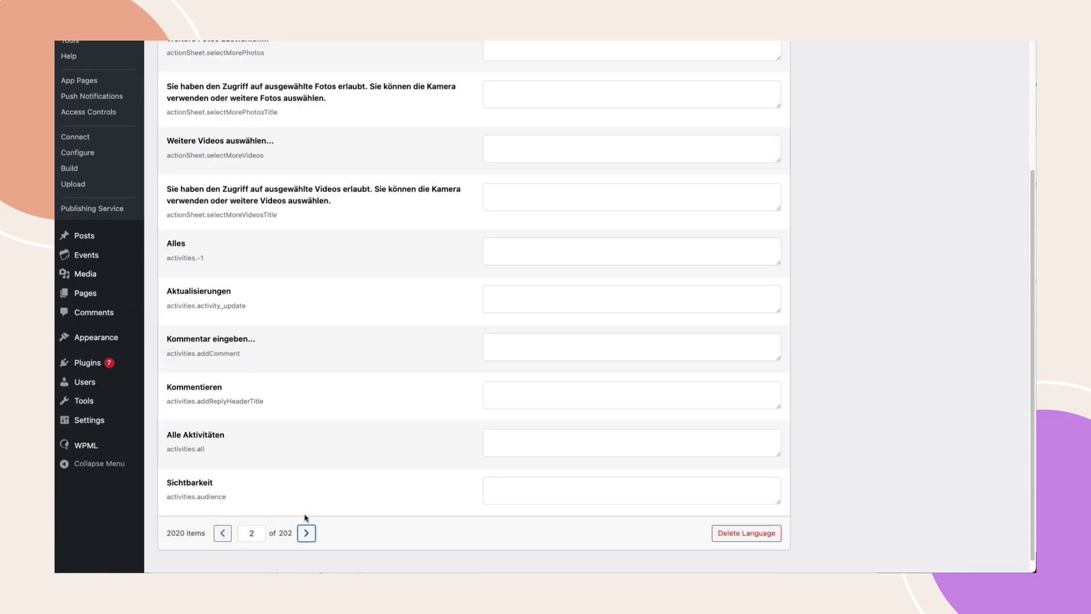
pyautogui.scroll(4, 341, 472)
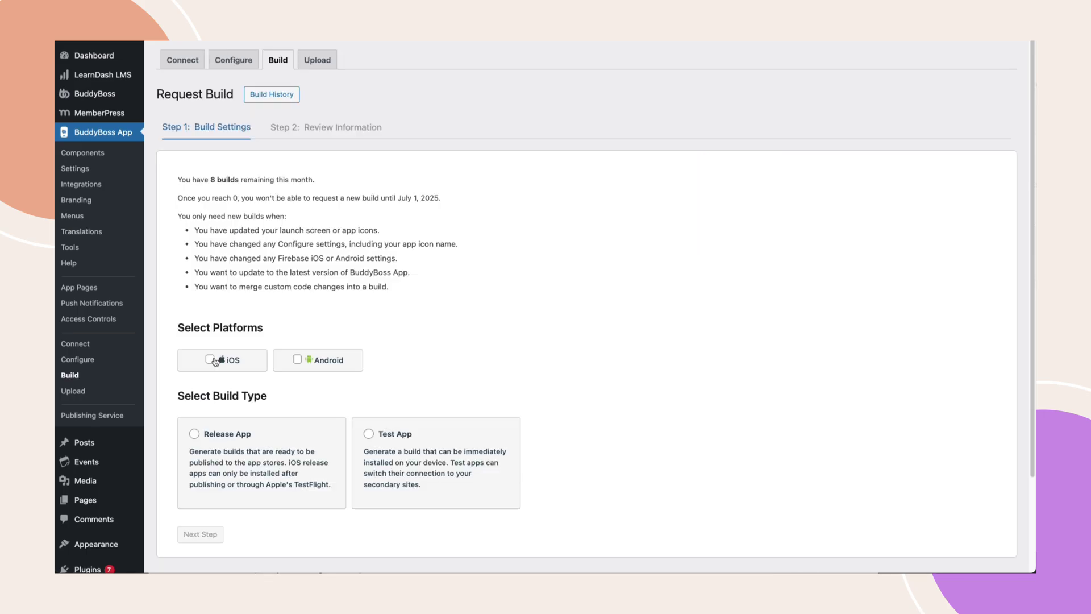
# Step: Request a Test App build for both iOS and Android and continue to review
pyautogui.click(210, 360)
pyautogui.click(297, 359)
pyautogui.click(368, 434)
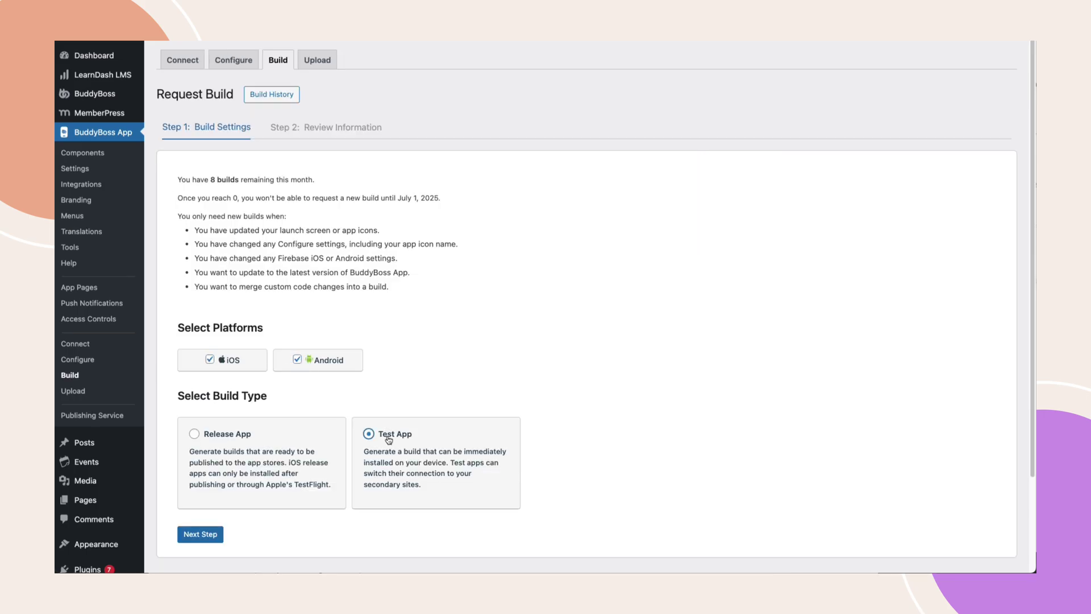
pyautogui.click(194, 535)
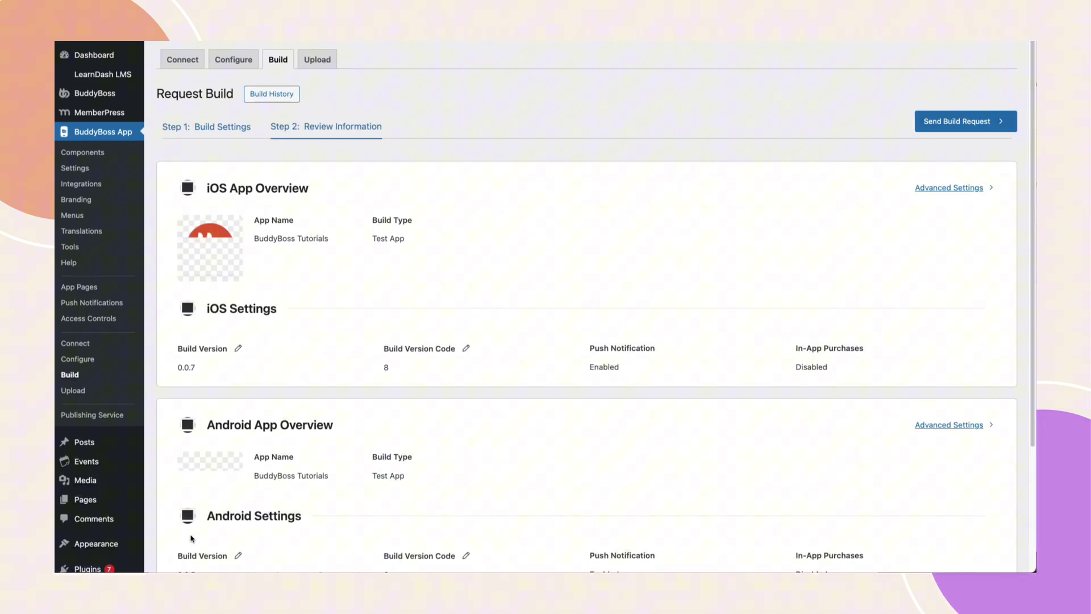
# Step: Tick German among the build's languages
pyautogui.scroll(-3, 340, 525)
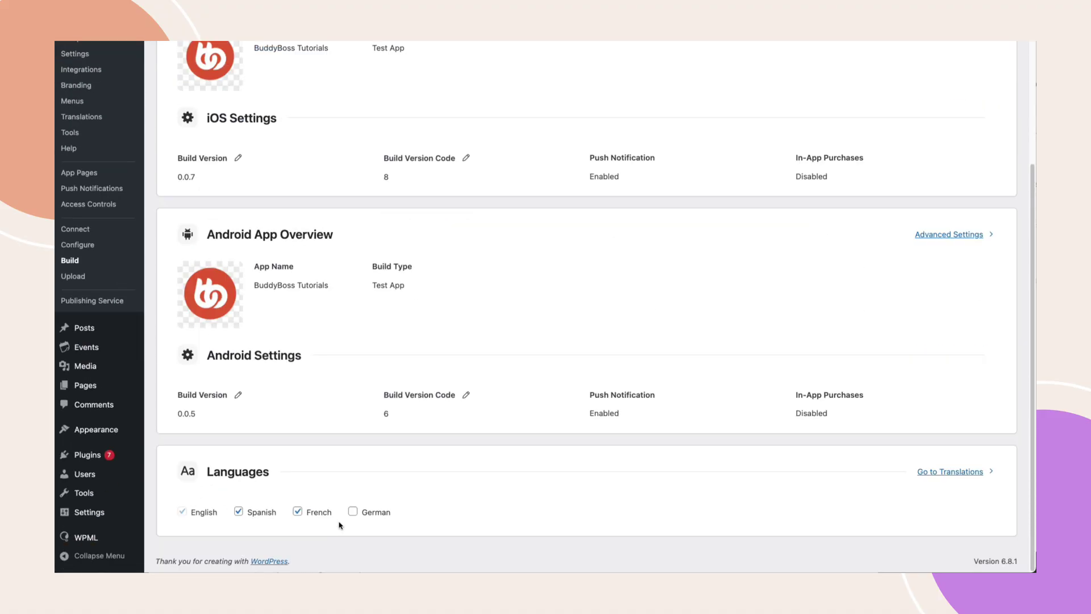
pyautogui.click(355, 514)
pyautogui.scroll(3, 357, 516)
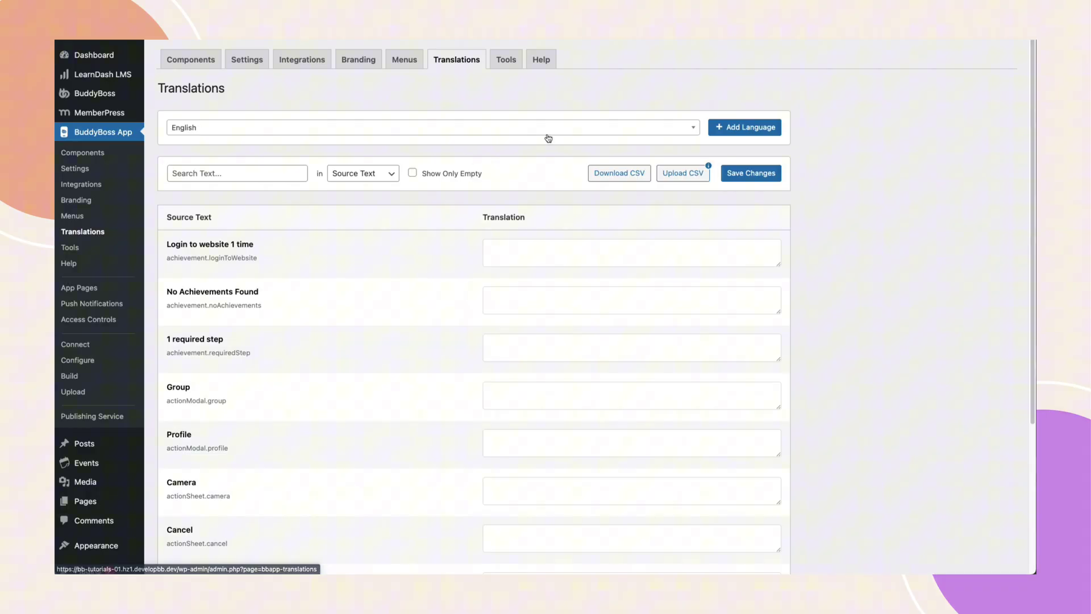
# Step: Pick French from the Select Language list and add it to the app
pyautogui.click(728, 128)
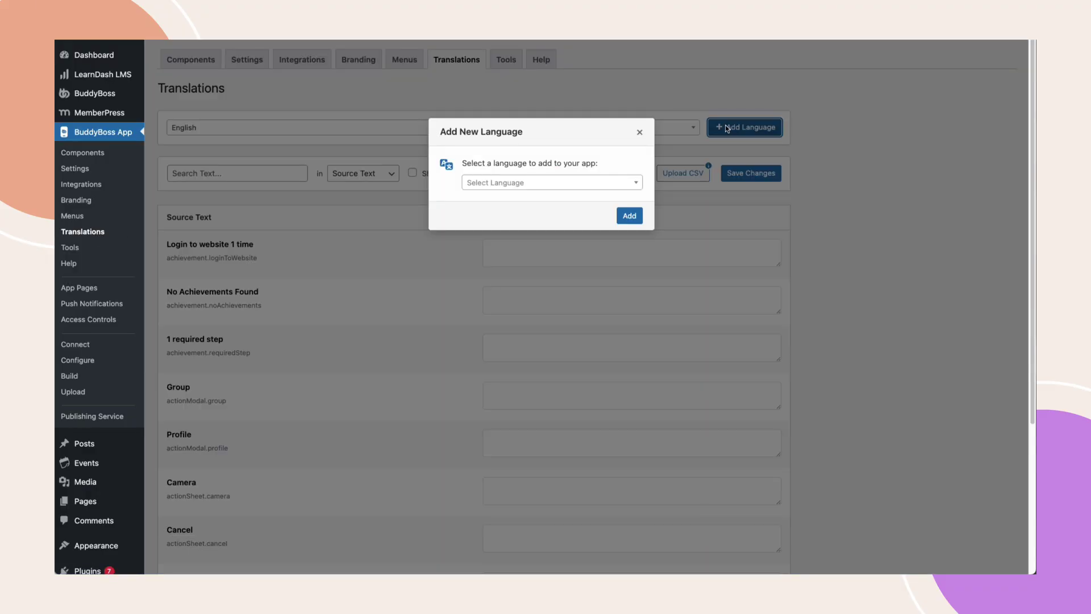
pyautogui.click(629, 182)
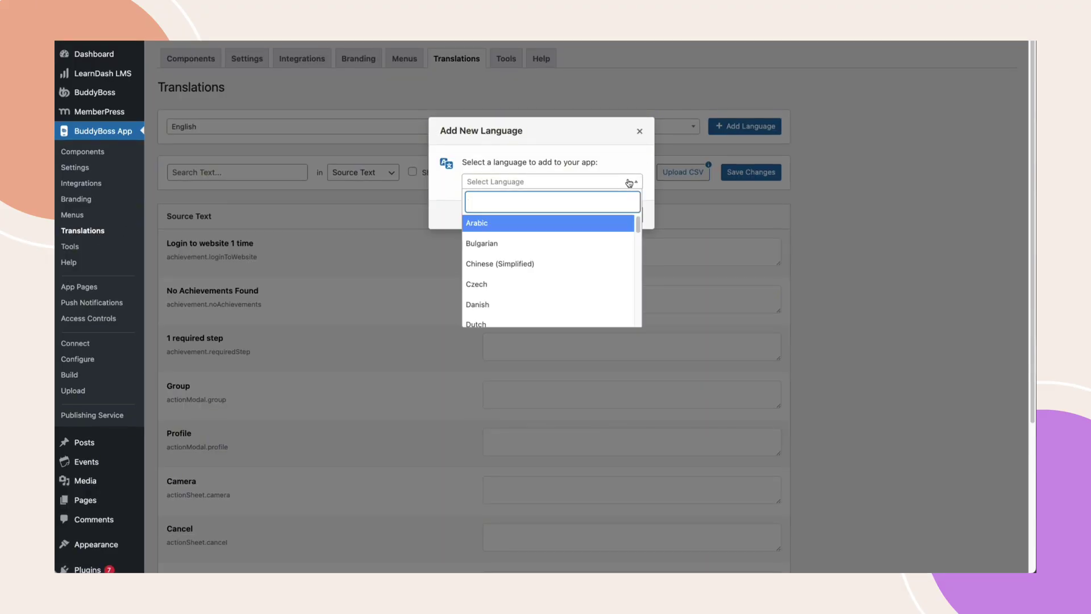
pyautogui.scroll(-2, 584, 258)
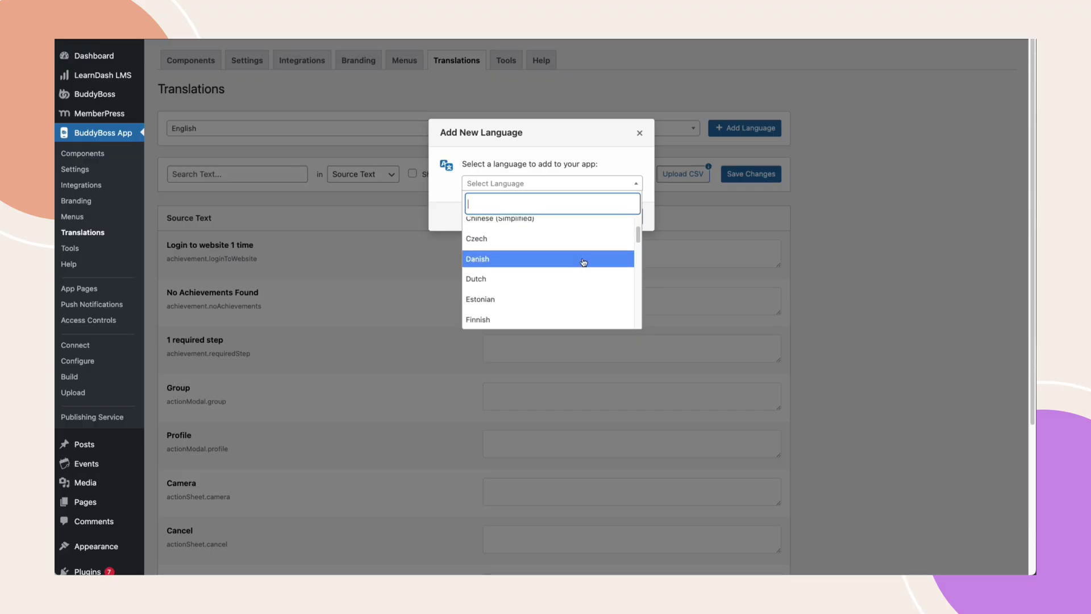
pyautogui.scroll(-8, 585, 261)
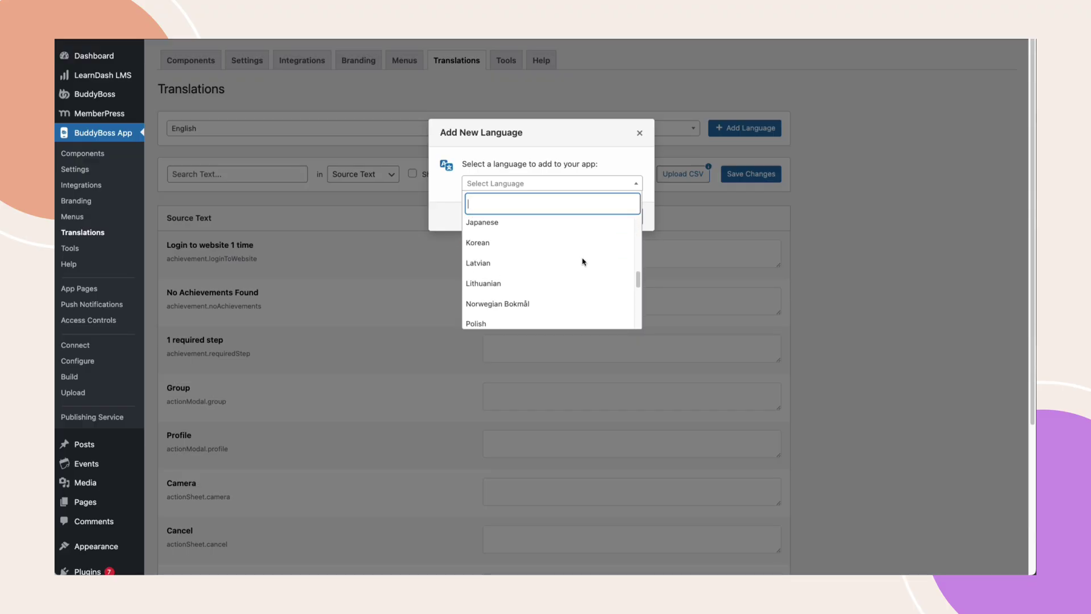
pyautogui.scroll(-6, 583, 262)
pyautogui.scroll(7, 584, 262)
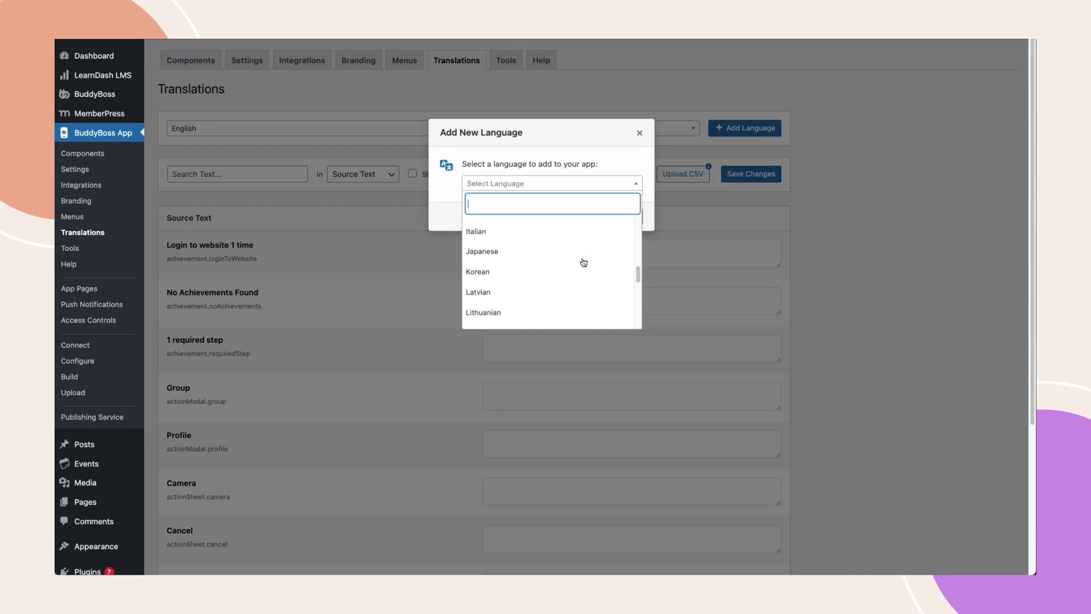
pyautogui.scroll(8, 584, 262)
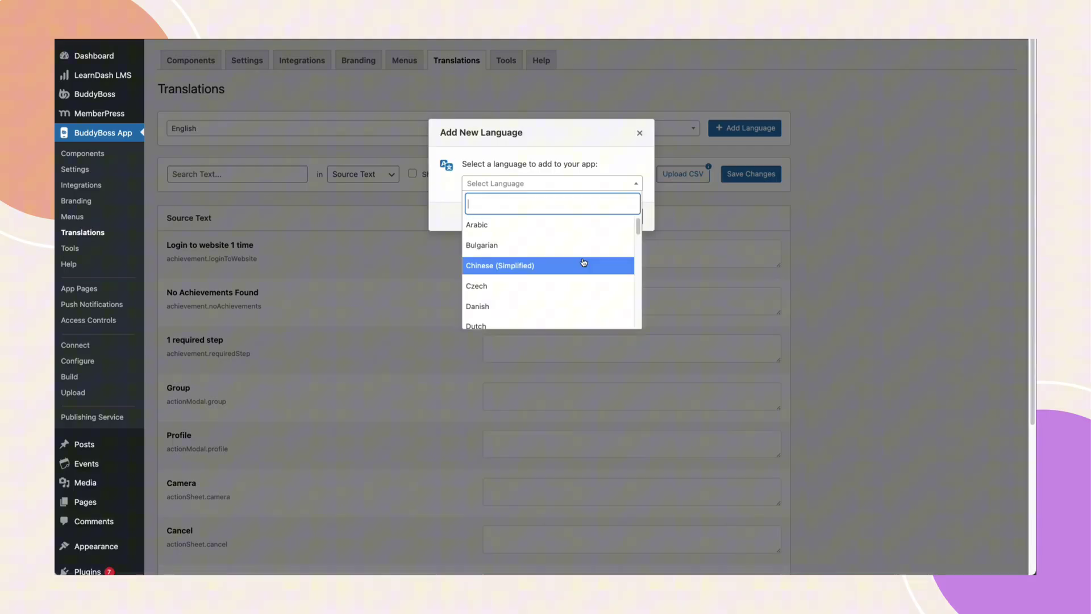
pyautogui.scroll(-2, 584, 262)
pyautogui.scroll(-1, 584, 263)
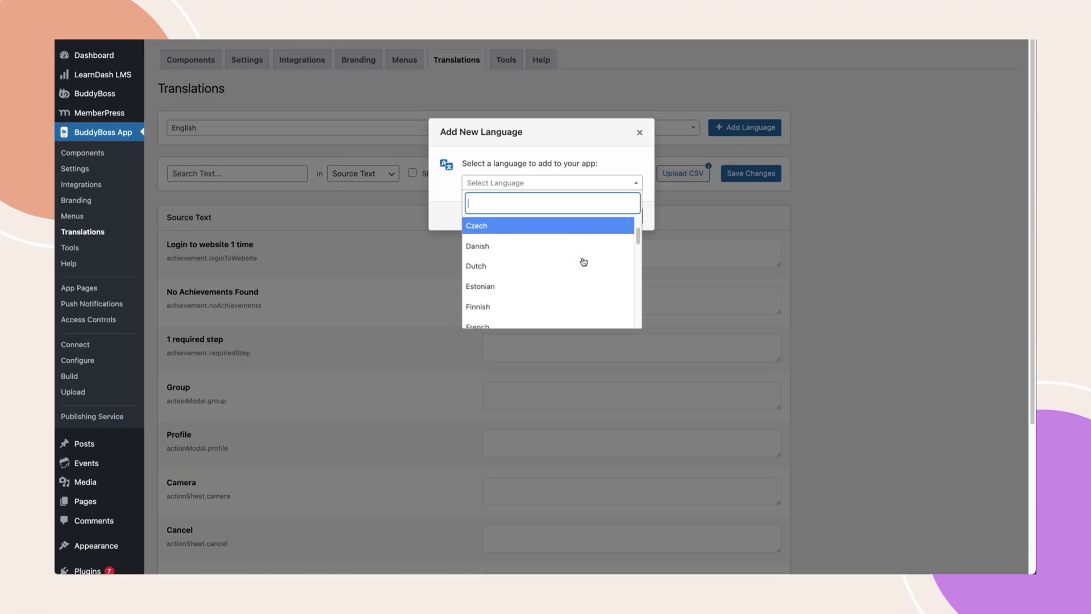
pyautogui.scroll(-1, 583, 262)
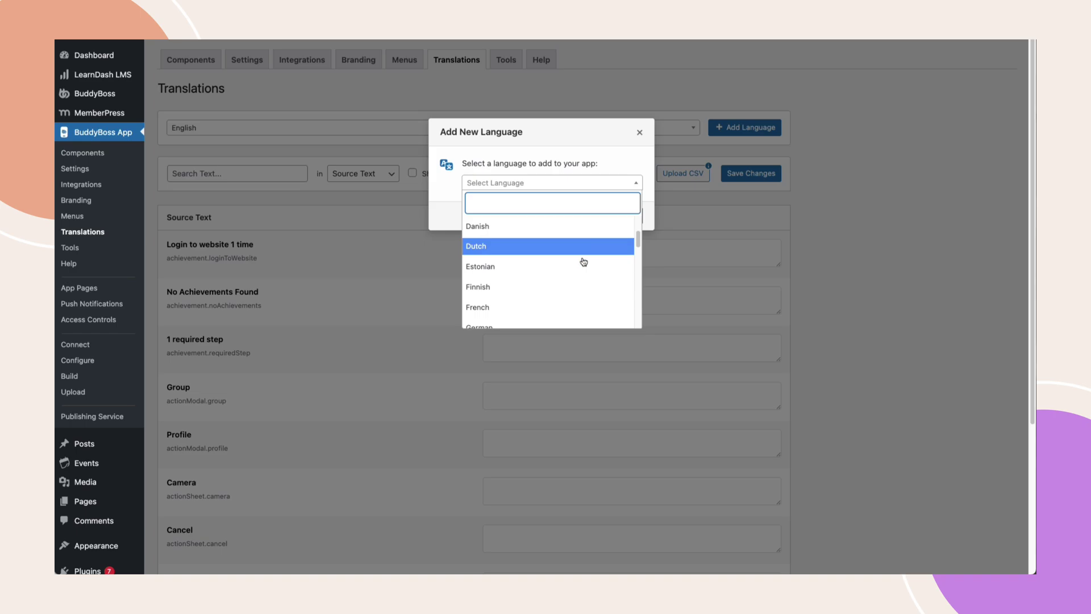
pyautogui.click(520, 308)
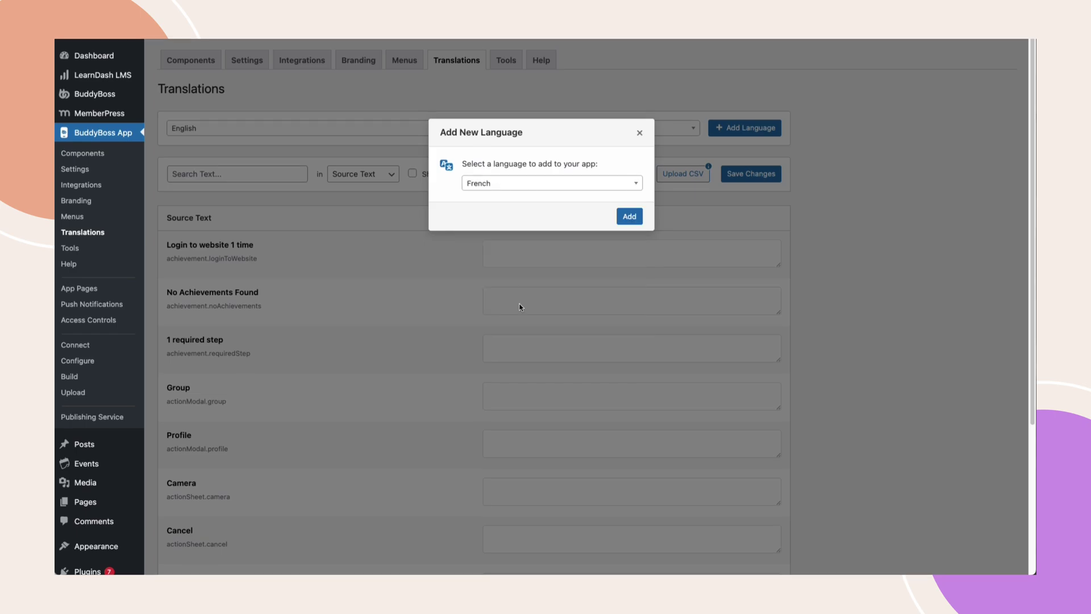
pyautogui.click(621, 216)
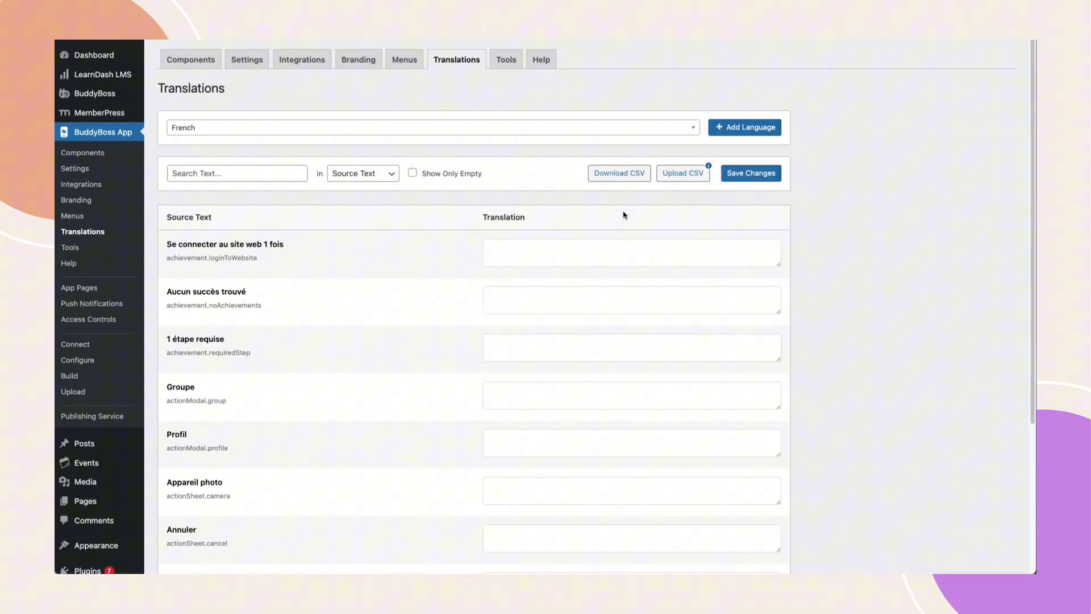
# Step: Scroll through the French strings like Groupe and Profil to the pagination and back
pyautogui.scroll(-5, 306, 402)
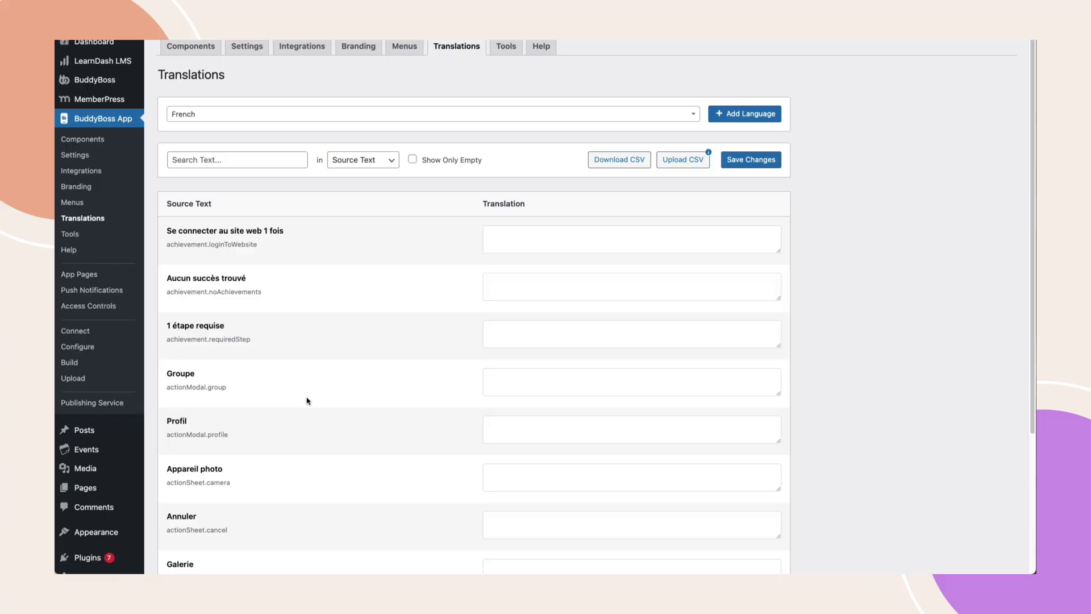
pyautogui.scroll(-1, 274, 376)
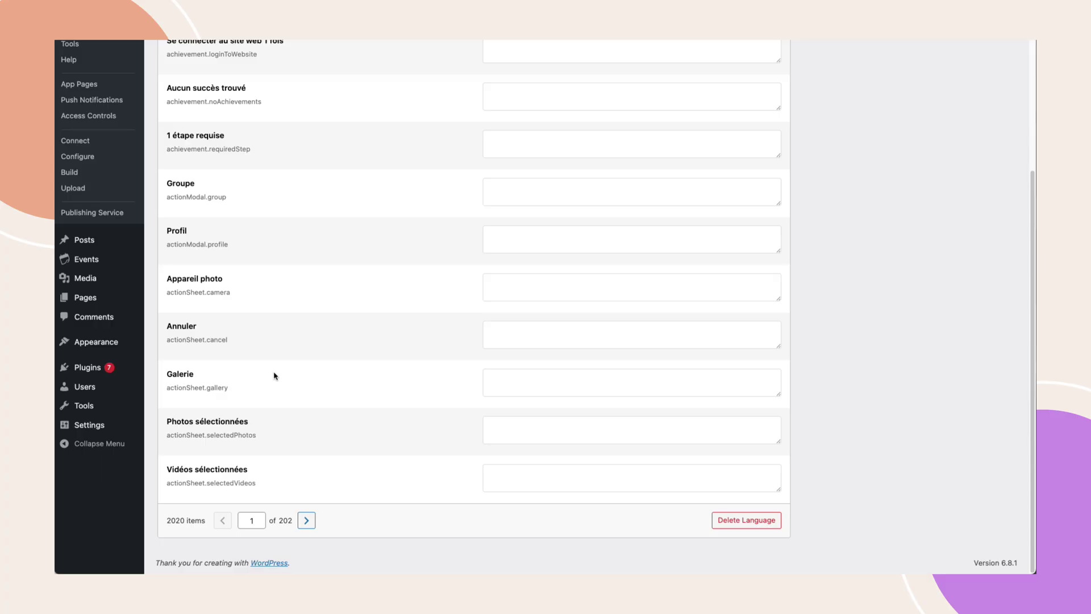
pyautogui.scroll(5, 274, 376)
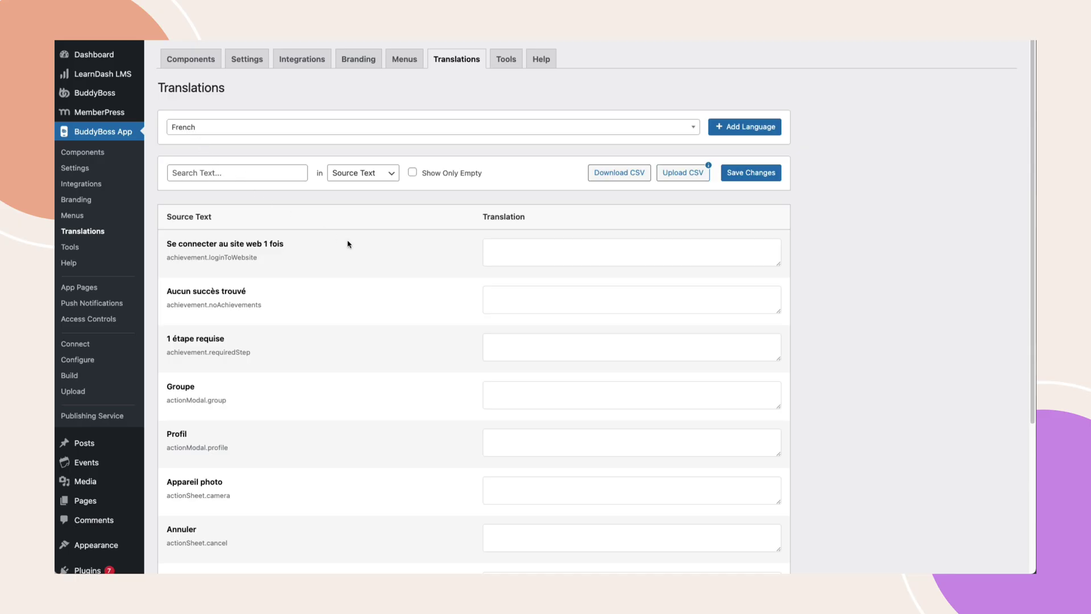
# Step: Paste 'Communauté' as the French translation of Groupe and save changes
pyautogui.click(495, 391)
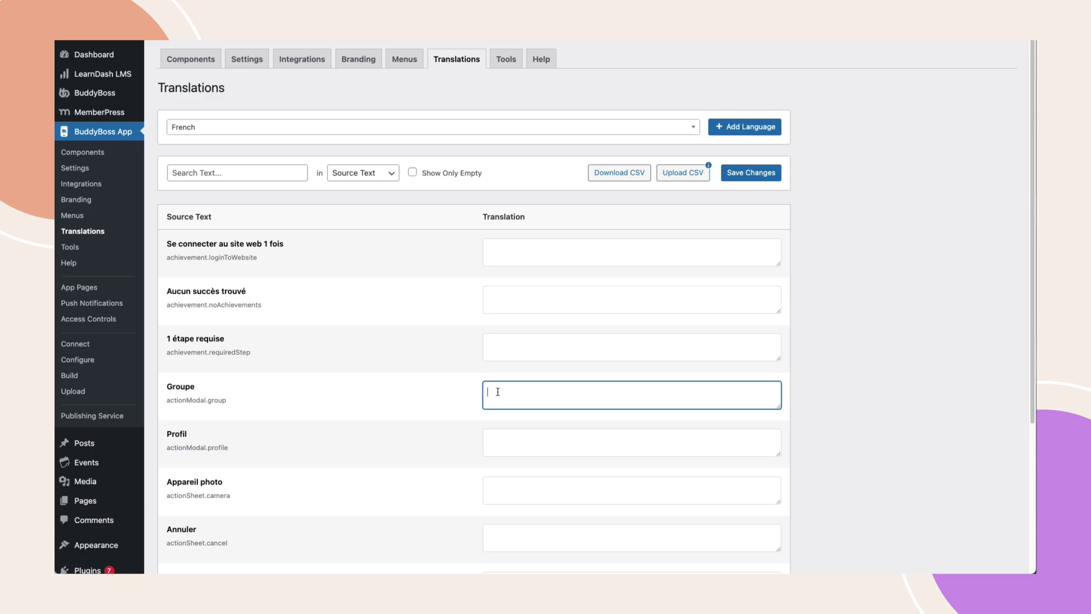
pyautogui.write('Communauté')
pyautogui.click(746, 174)
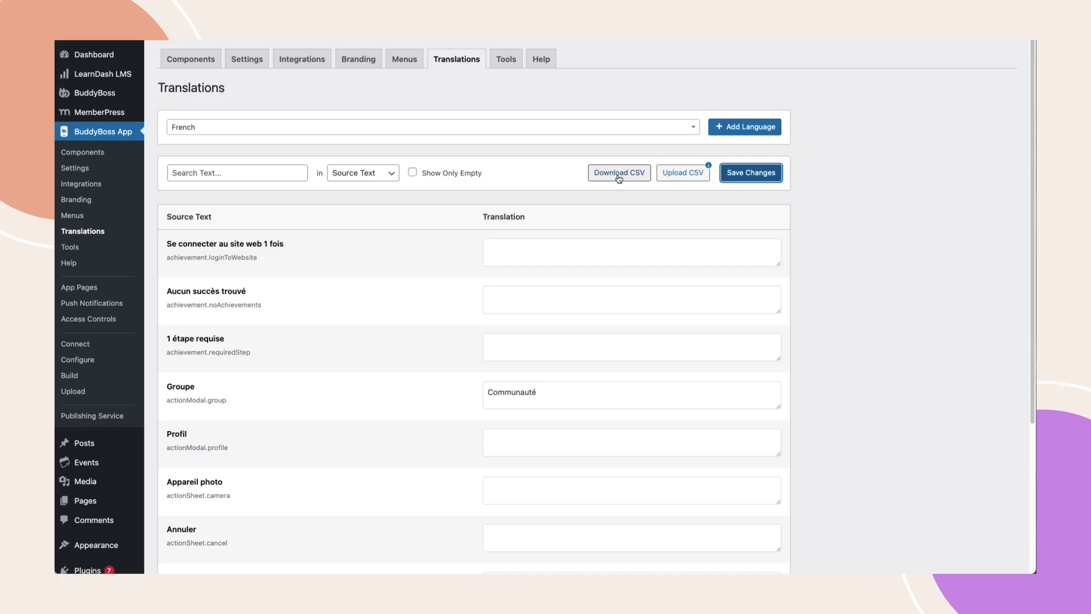
# Step: Download the French strings as fr-translations.csv and scroll through it in Numbers
pyautogui.click(619, 179)
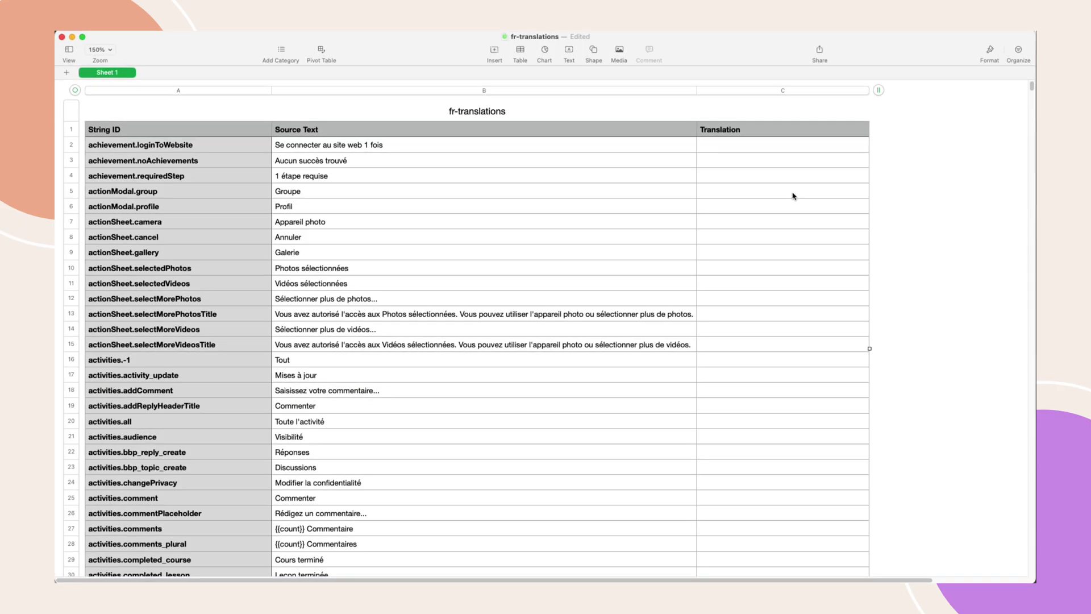
pyautogui.scroll(-5, 759, 483)
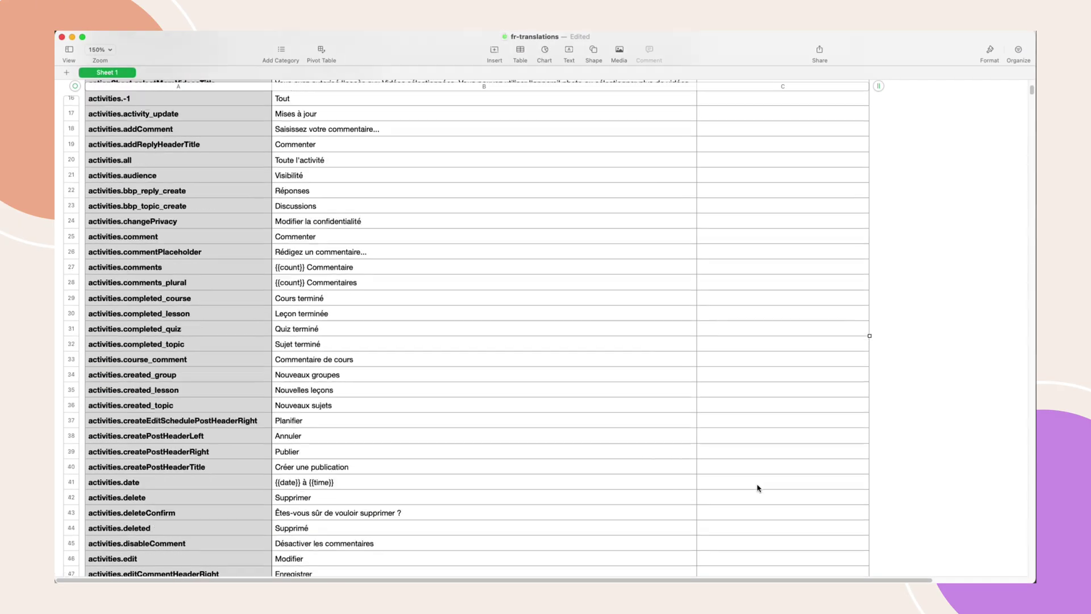
pyautogui.scroll(-10, 758, 488)
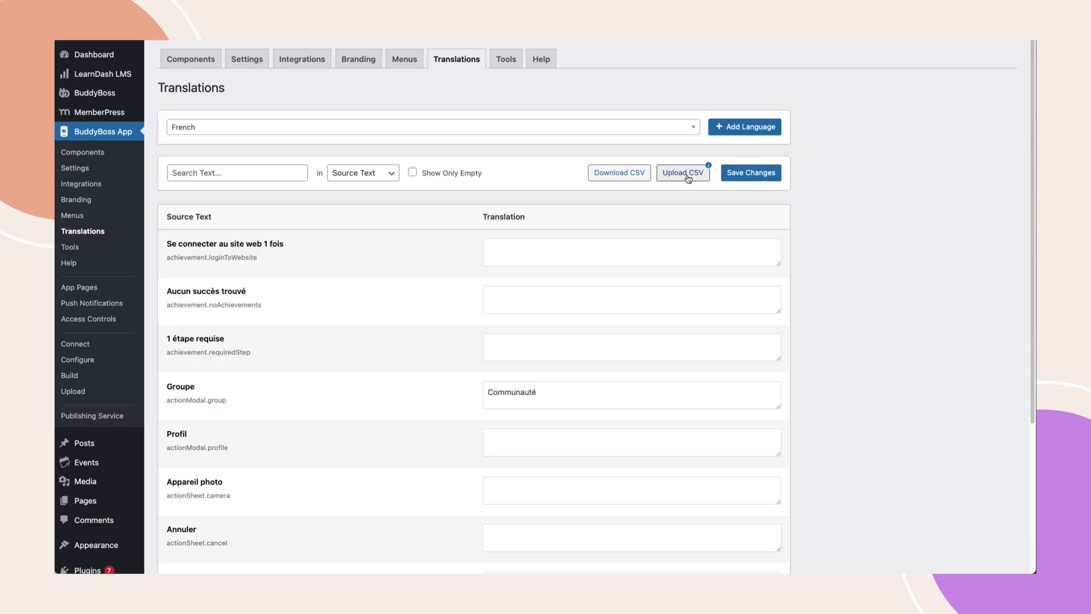
# Step: Start deleting French, then cancel the Delete Language confirmation to keep it
pyautogui.scroll(-5, 704, 207)
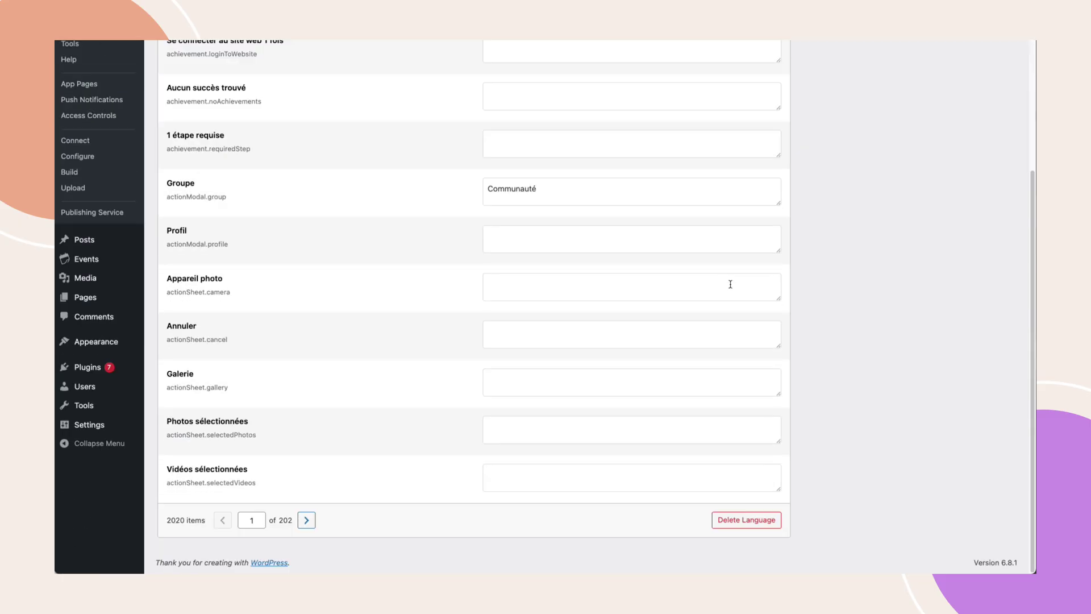
pyautogui.click(746, 520)
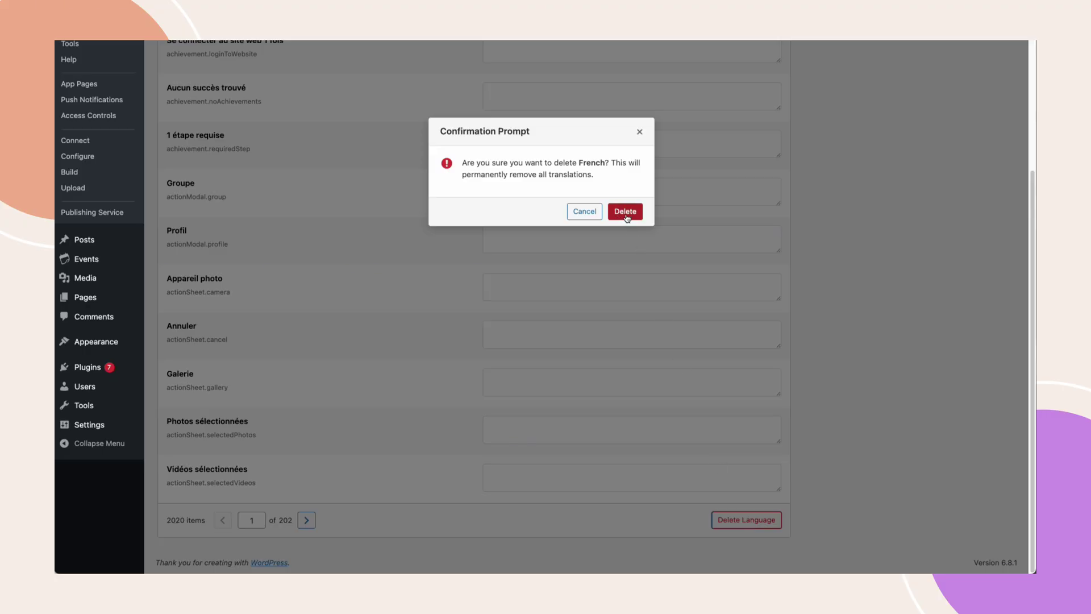
pyautogui.click(585, 213)
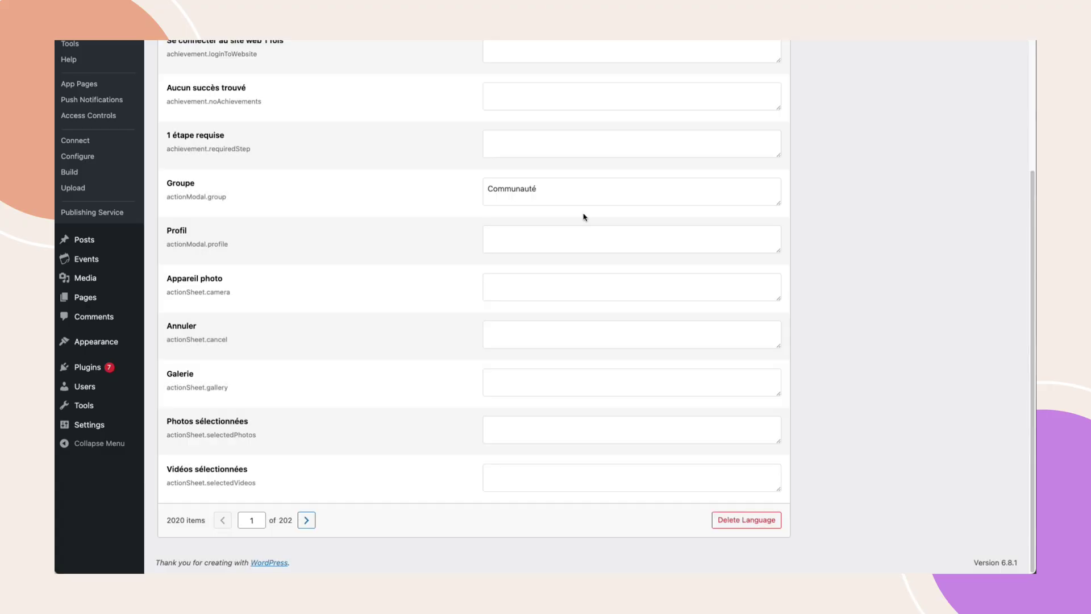
pyautogui.scroll(3, 284, 213)
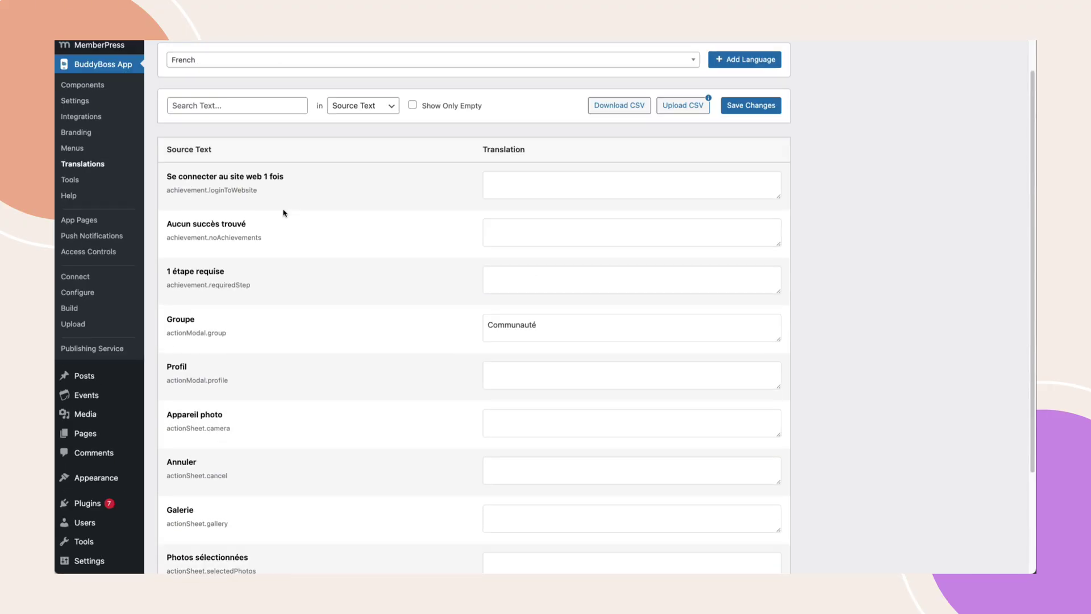
# Step: Open Menus and switch the Tab Bar to its empty French version
pyautogui.scroll(2, 284, 212)
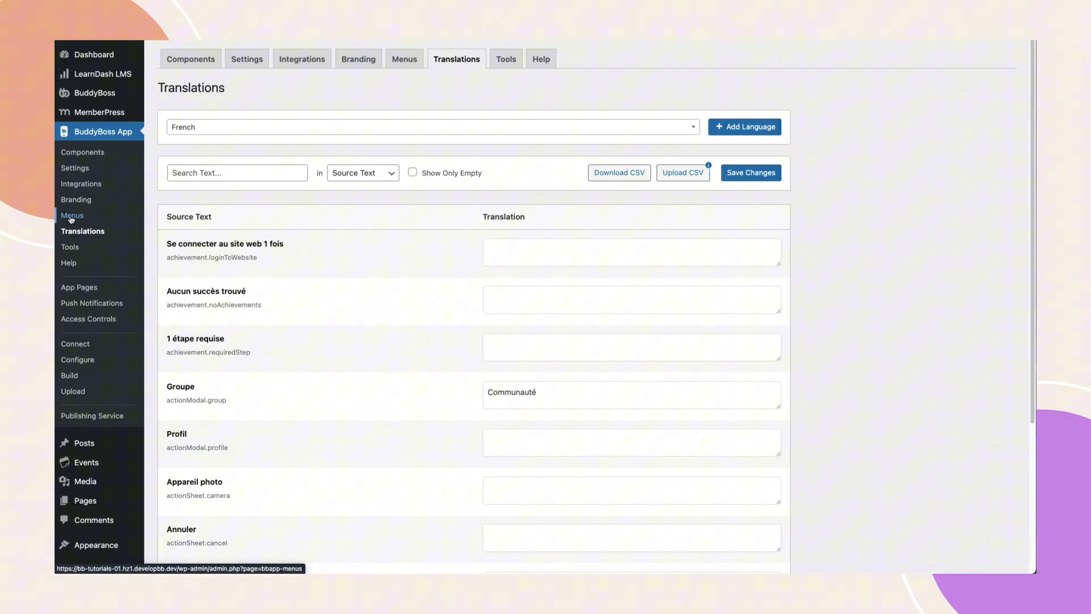
pyautogui.click(71, 218)
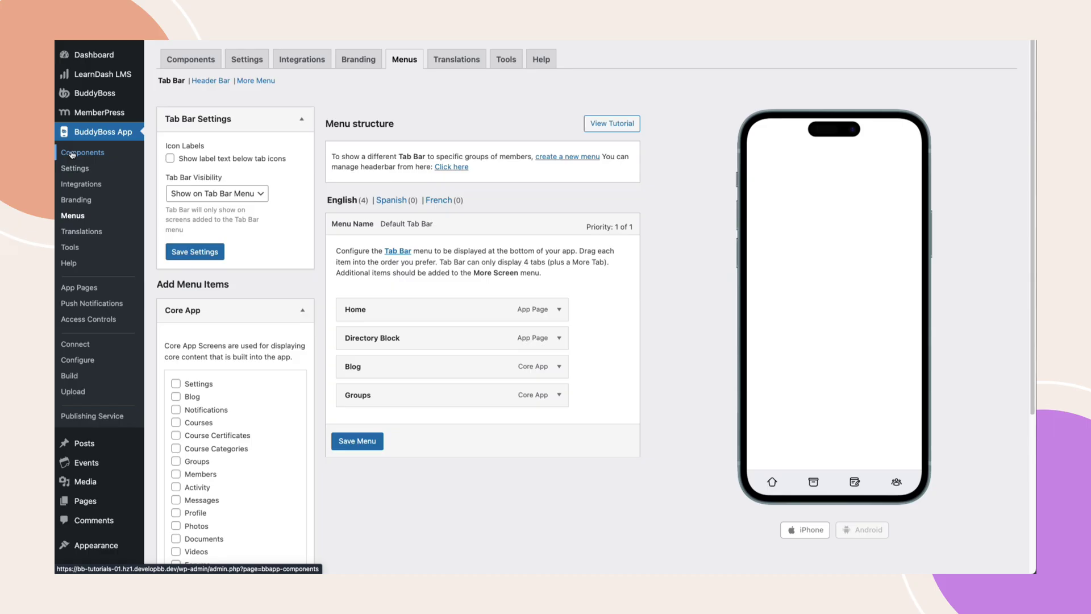
pyautogui.click(443, 202)
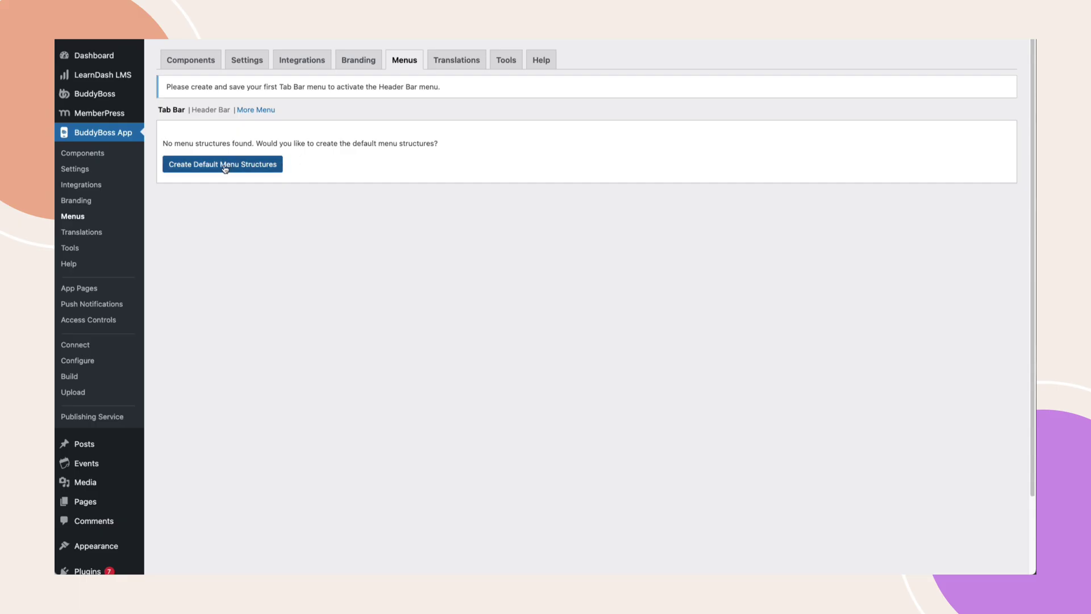
# Step: Generate the default French tab bar (Accueil, Bloc d'annuaire, Groupes, Membres) with labels below icons
pyautogui.click(224, 164)
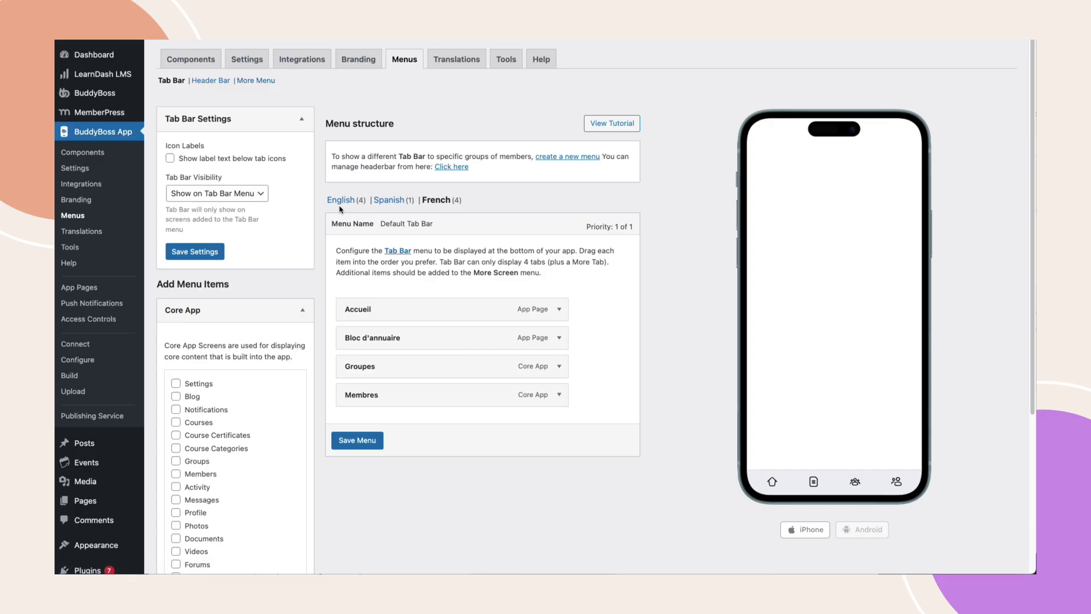
pyautogui.click(559, 338)
pyautogui.scroll(-2, 540, 445)
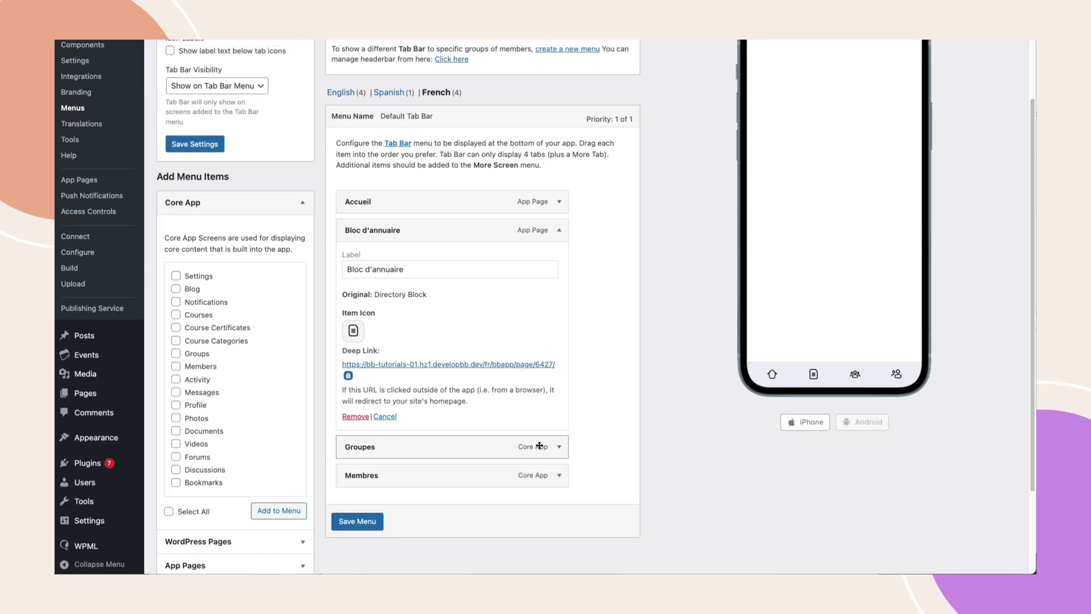
pyautogui.scroll(2, 540, 445)
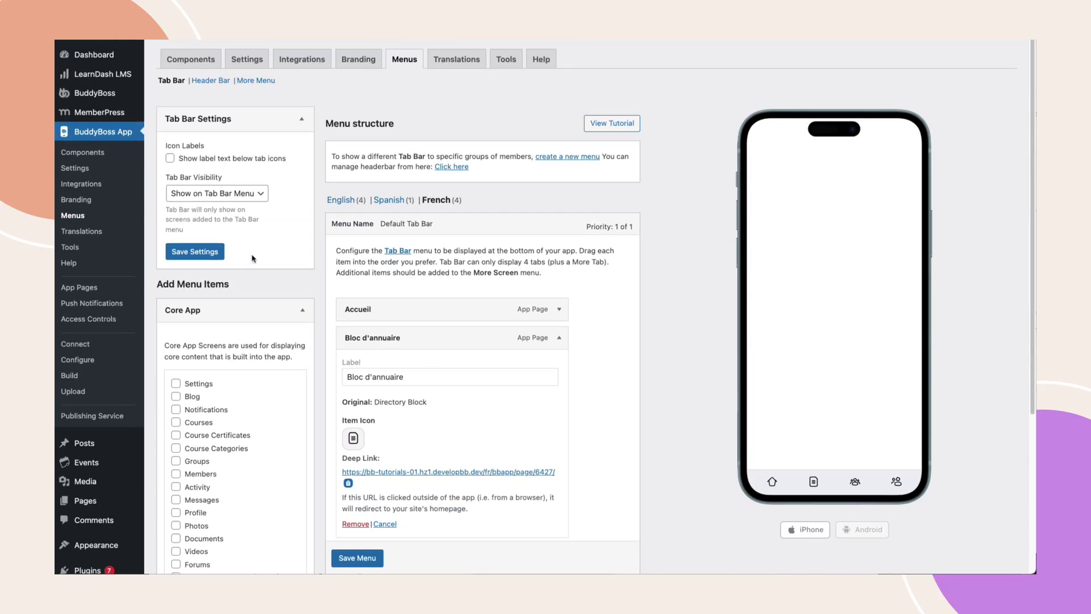
pyautogui.click(170, 158)
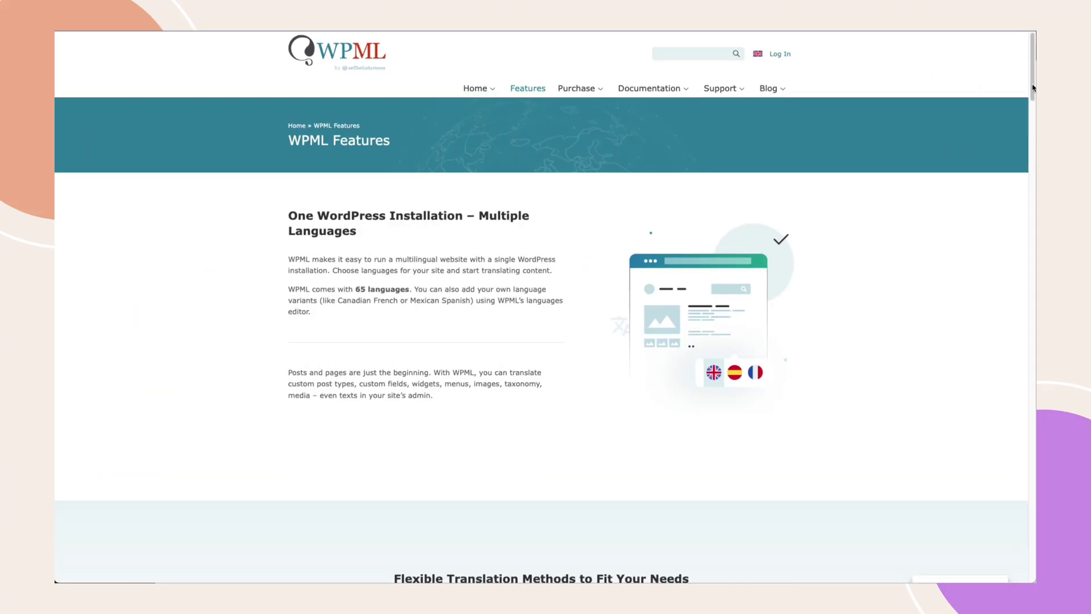
pyautogui.scroll(-3, 1033, 102)
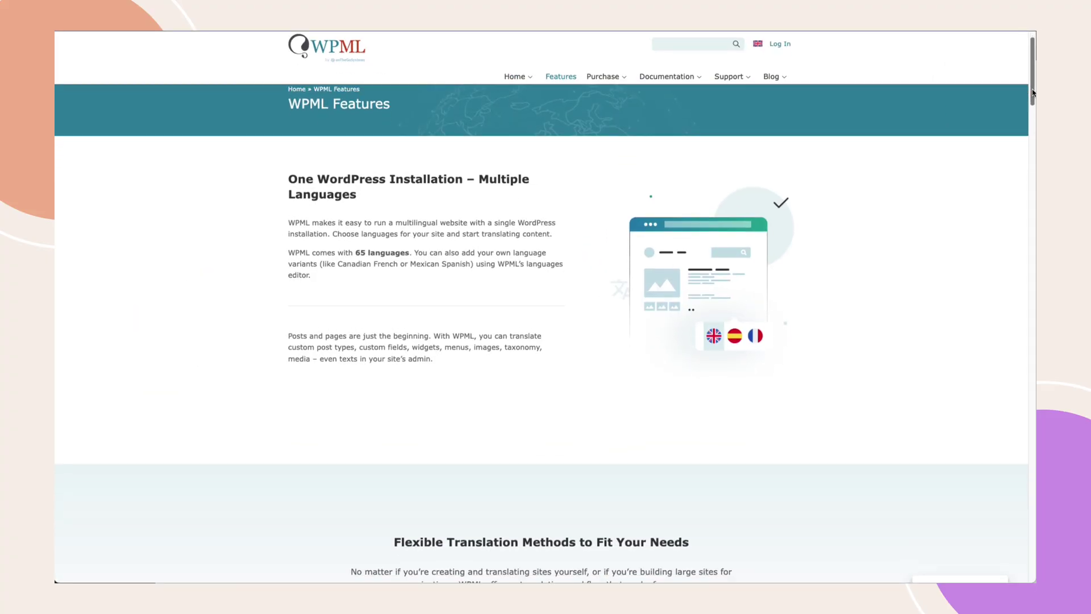
pyautogui.moveTo(1033, 103); pyautogui.dragTo(1035, 267)
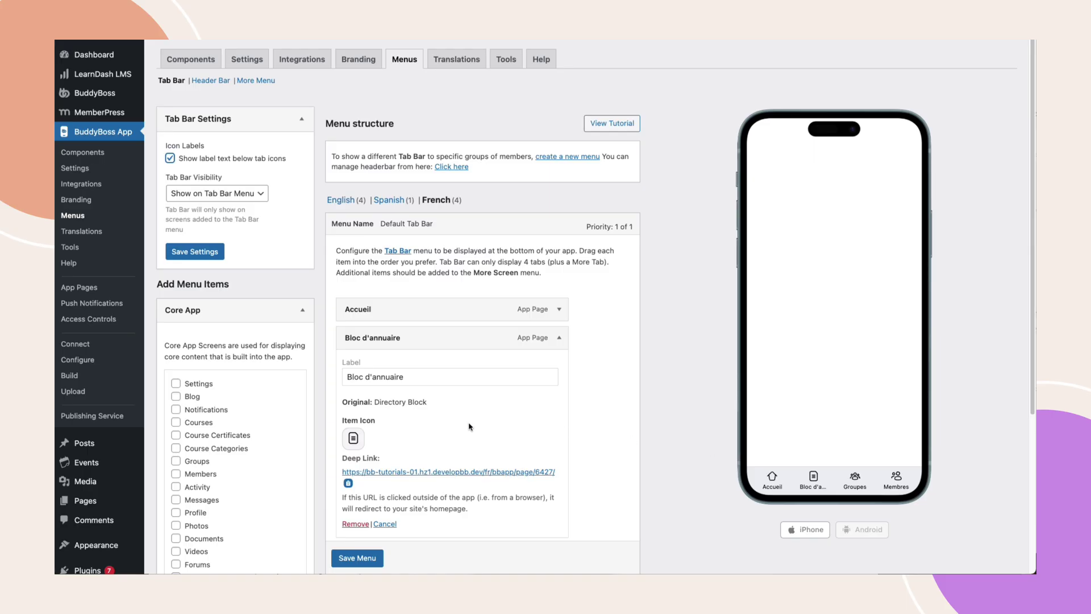
# Step: Tick French in WPML's Add / Remove languages list and save it alongside English and Spanish
pyautogui.scroll(-5, 470, 426)
pyautogui.moveTo(88, 543)
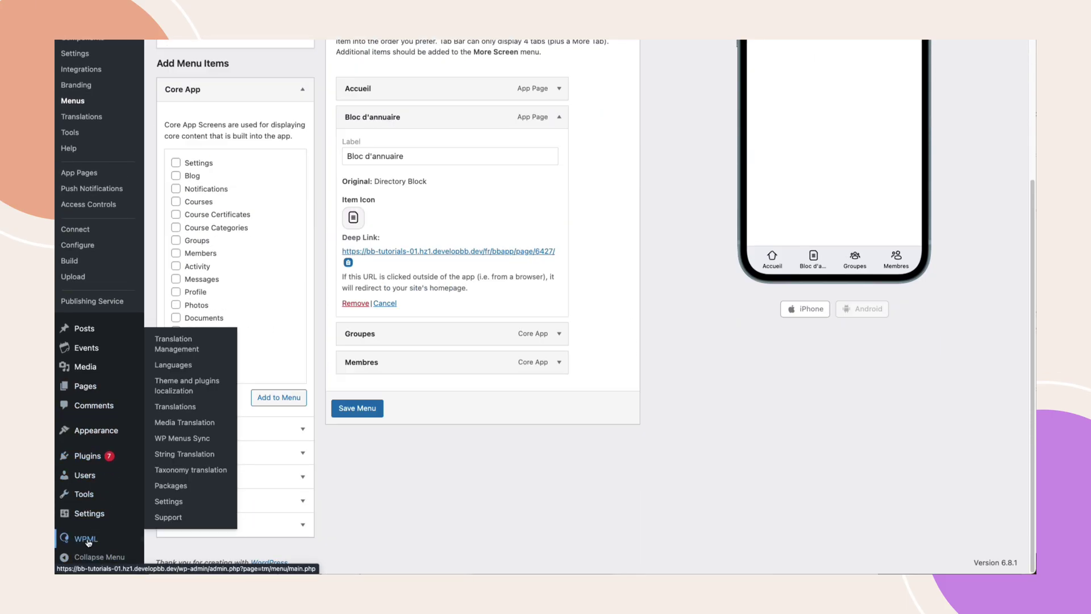
pyautogui.click(184, 367)
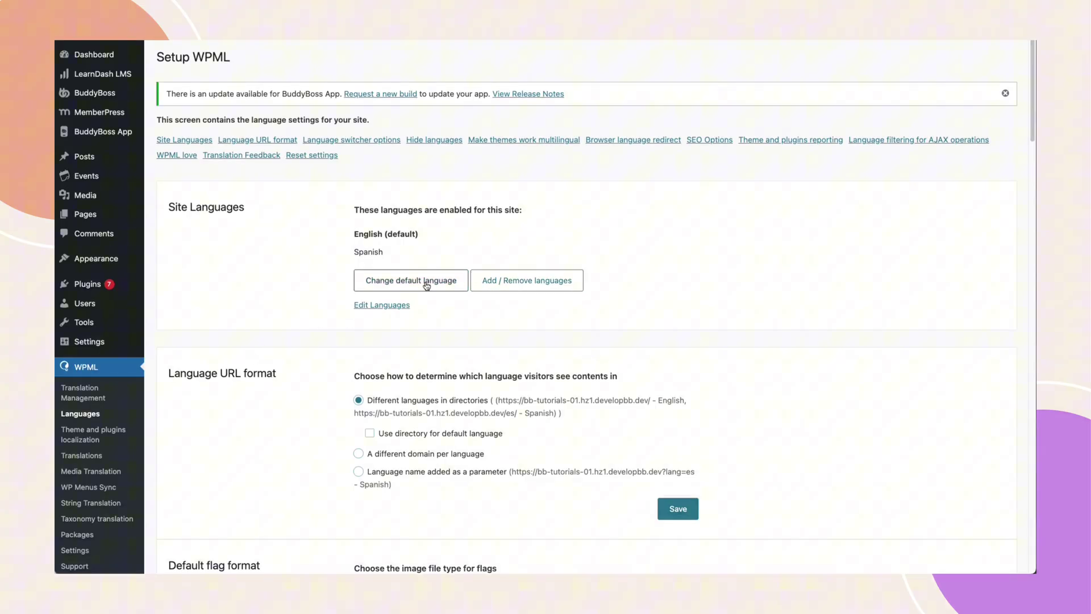
pyautogui.click(534, 277)
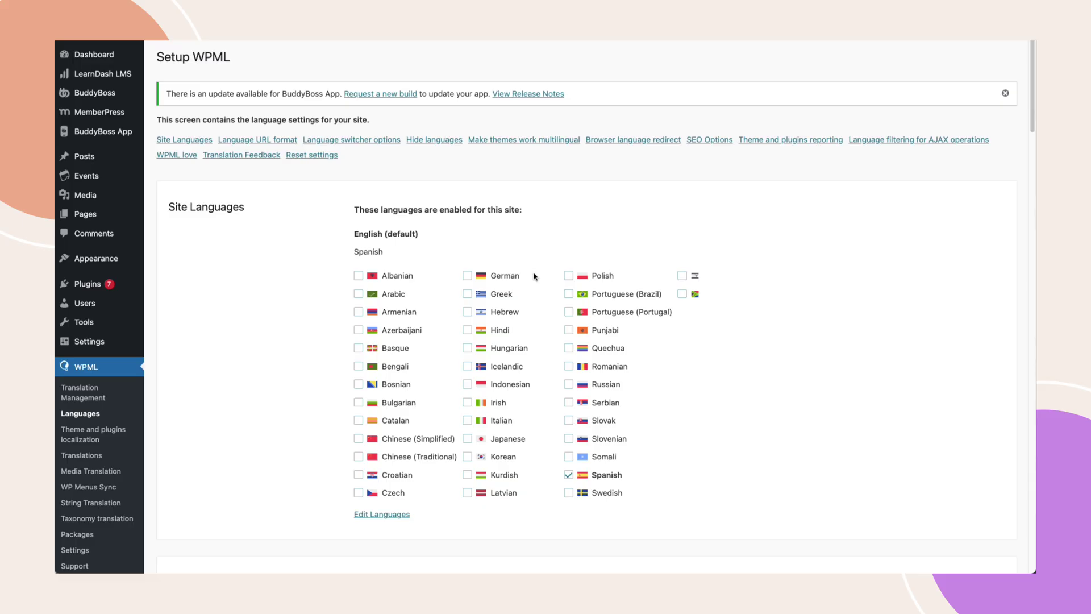
pyautogui.scroll(-2, 534, 277)
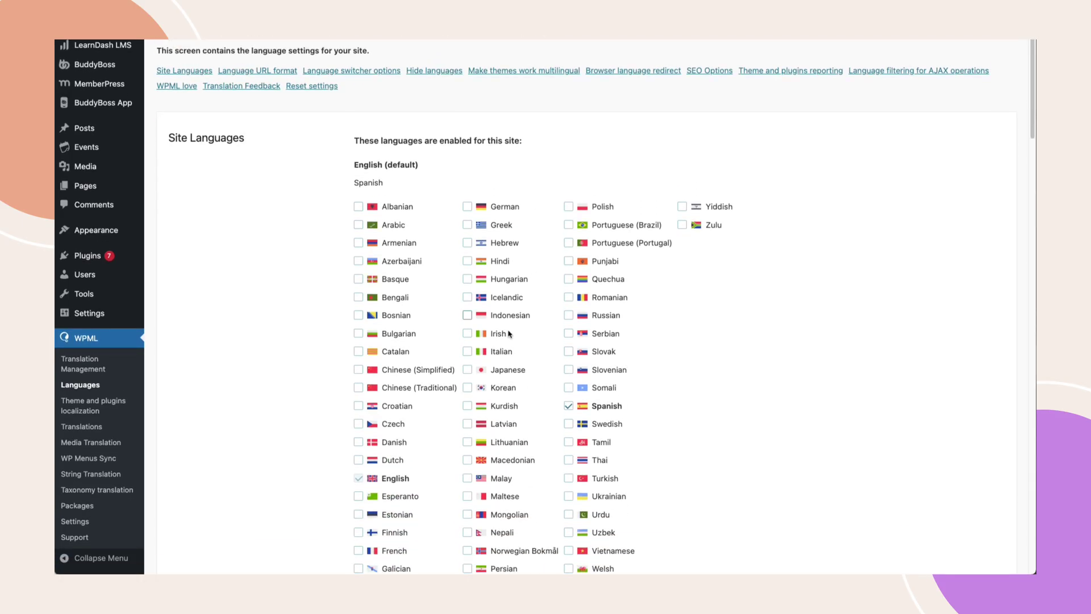
pyautogui.click(358, 550)
pyautogui.scroll(-5, 356, 555)
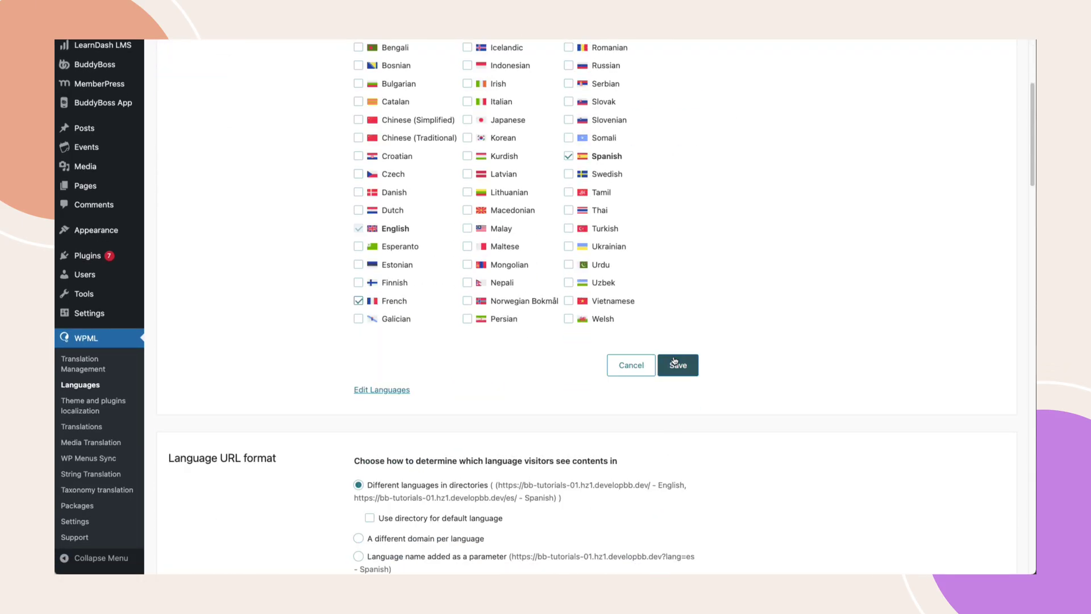
pyautogui.click(676, 365)
pyautogui.scroll(5, 675, 363)
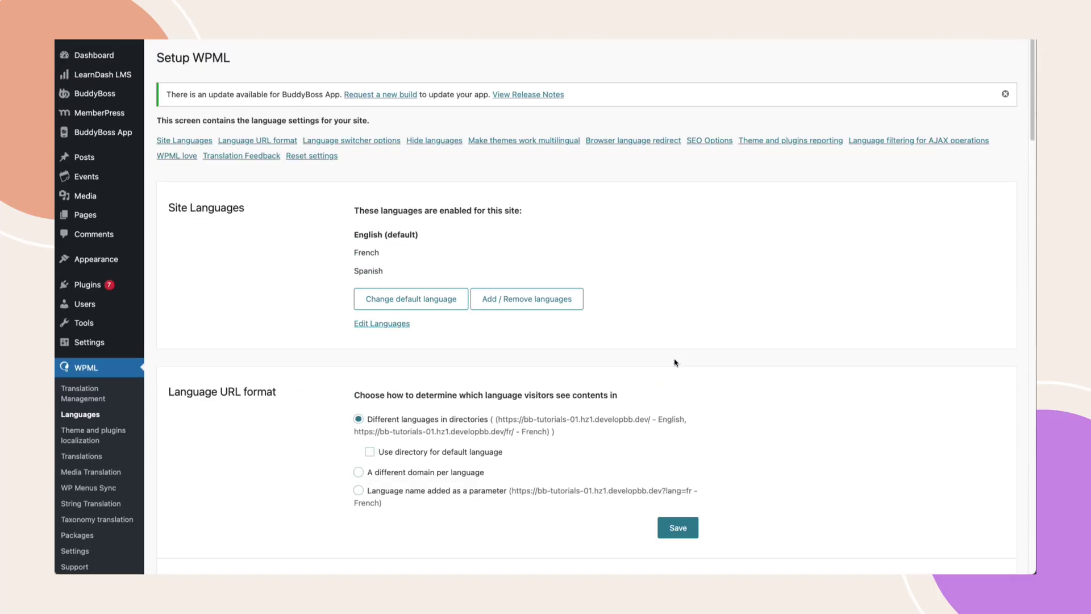
# Step: Open WPML Translation Management and select all 17 posts for translation
pyautogui.click(95, 402)
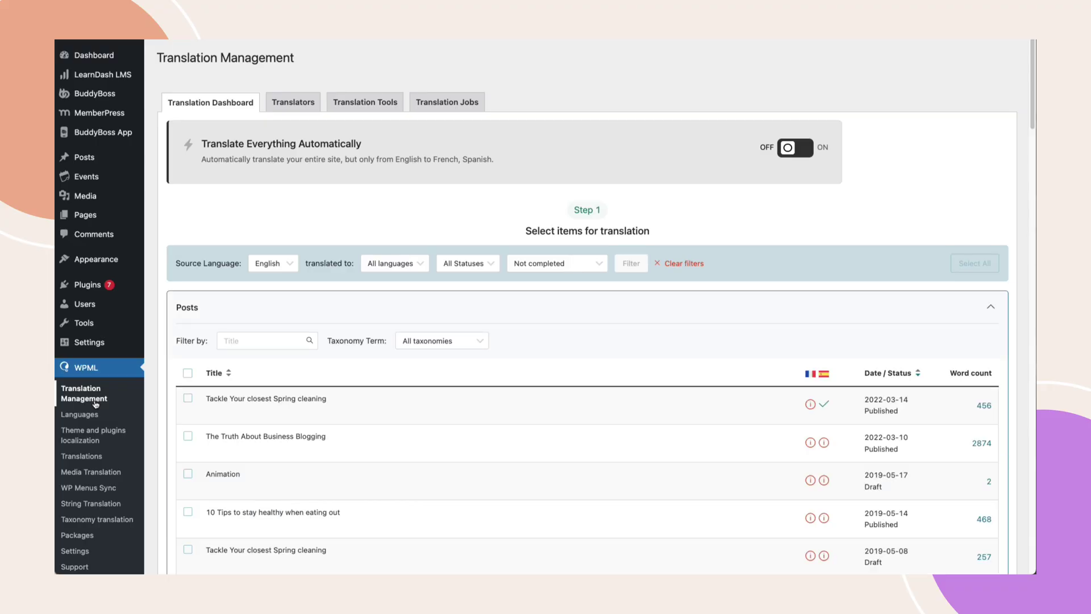
pyautogui.click(188, 437)
pyautogui.click(188, 399)
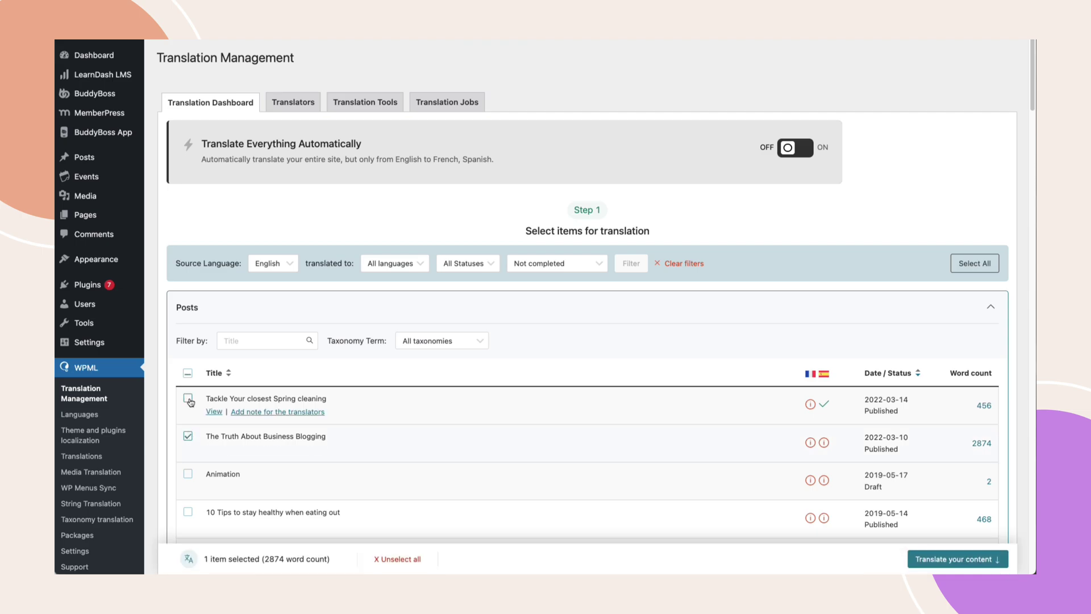
pyautogui.click(187, 373)
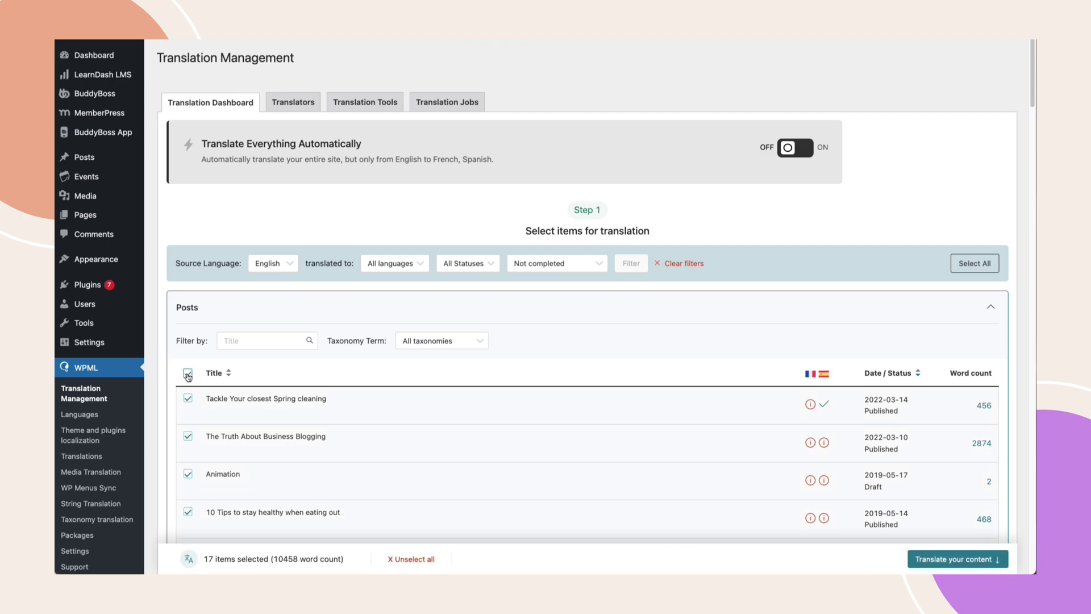
# Step: Set French to Translate automatically, choose Overwrite existing translations, and send the posts
pyautogui.click(946, 568)
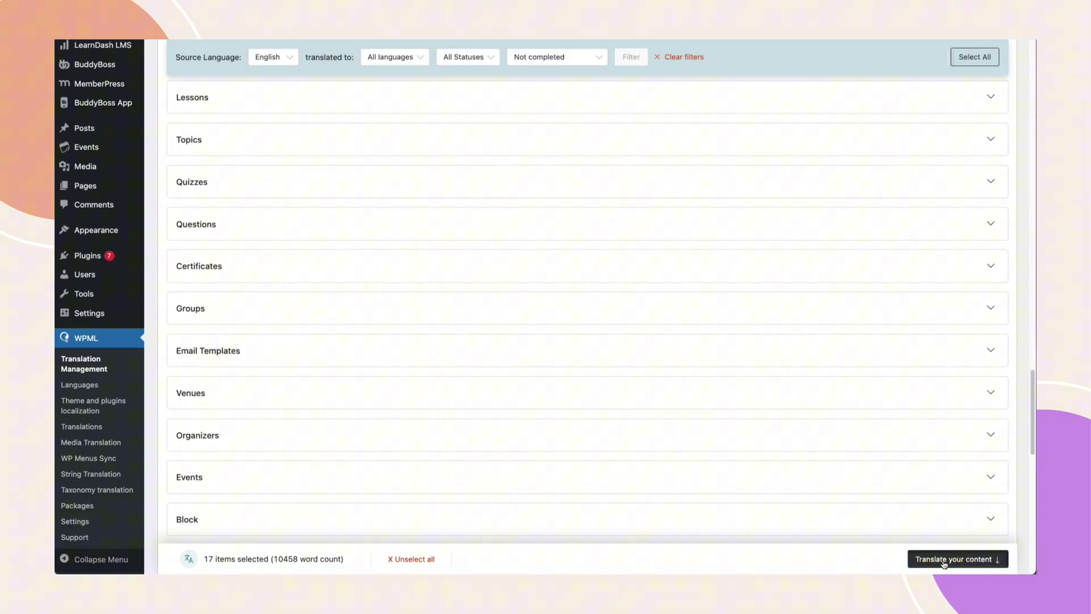
pyautogui.click(517, 305)
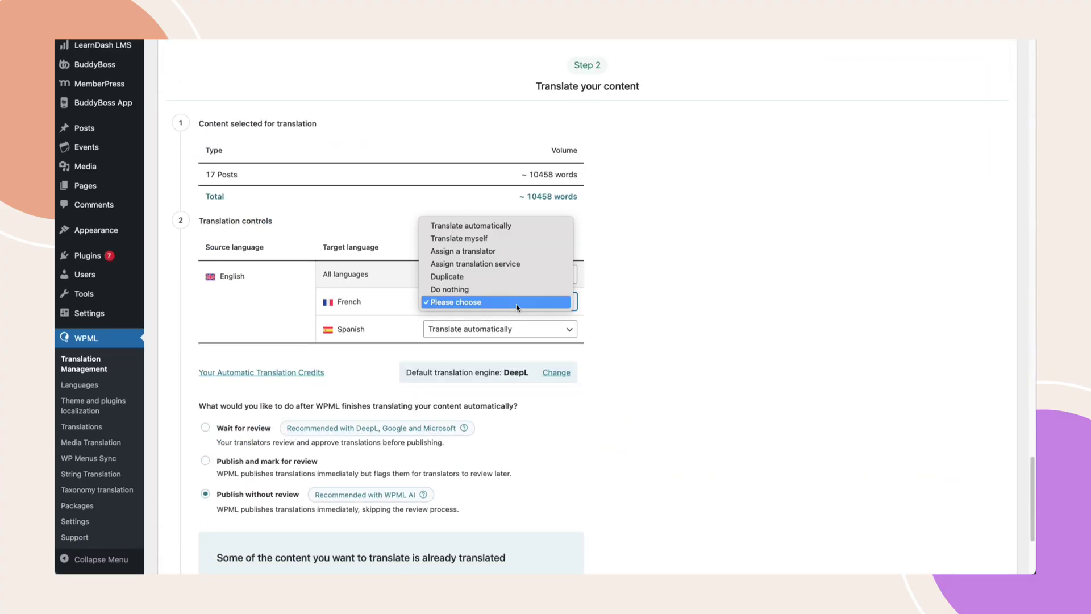
pyautogui.click(490, 226)
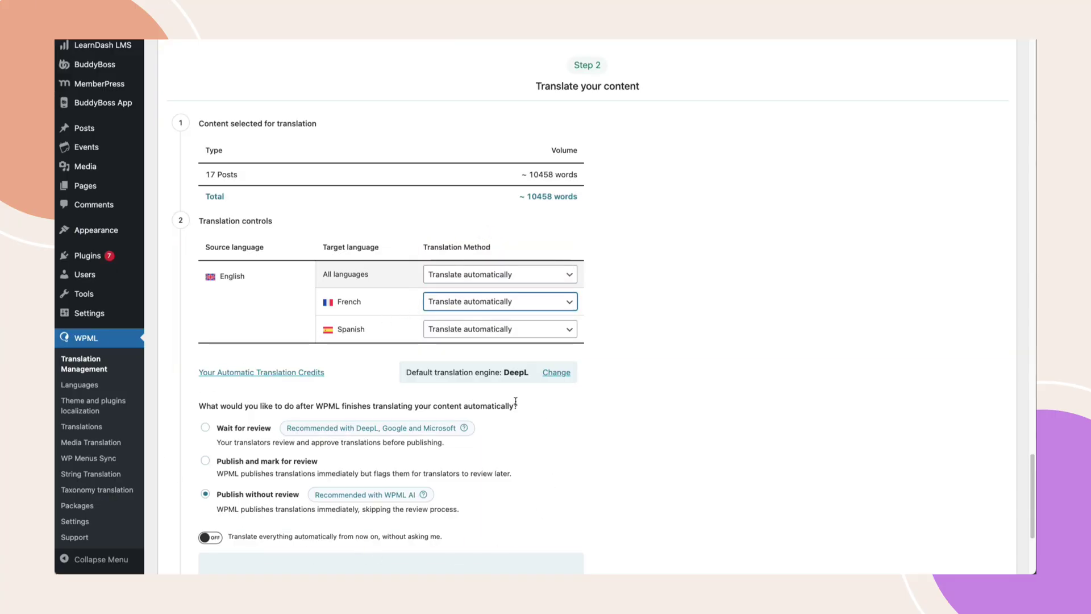
pyautogui.scroll(-4, 516, 401)
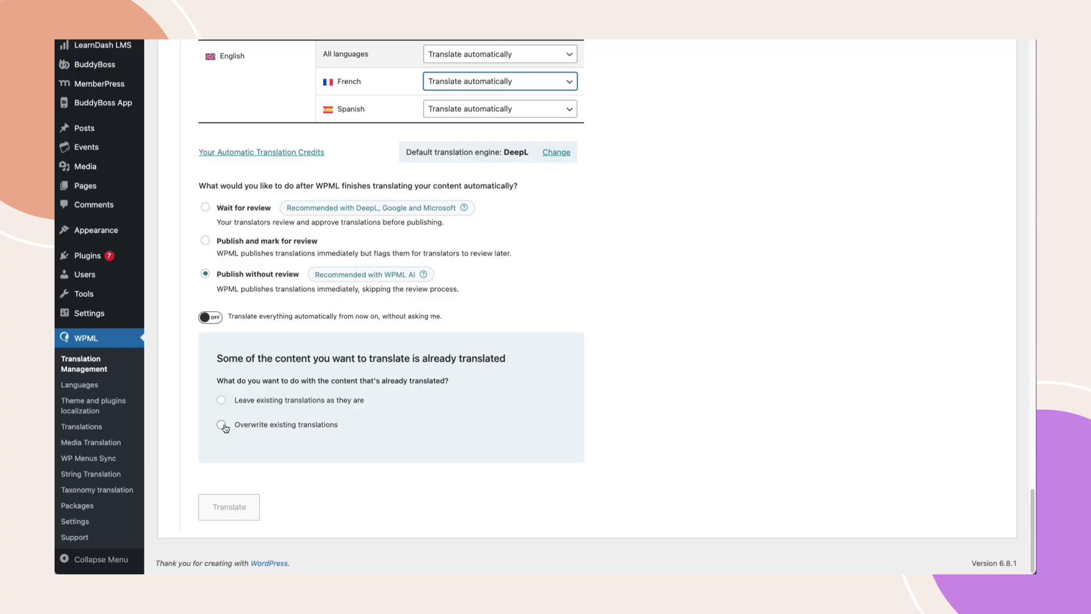
pyautogui.click(222, 425)
pyautogui.click(220, 514)
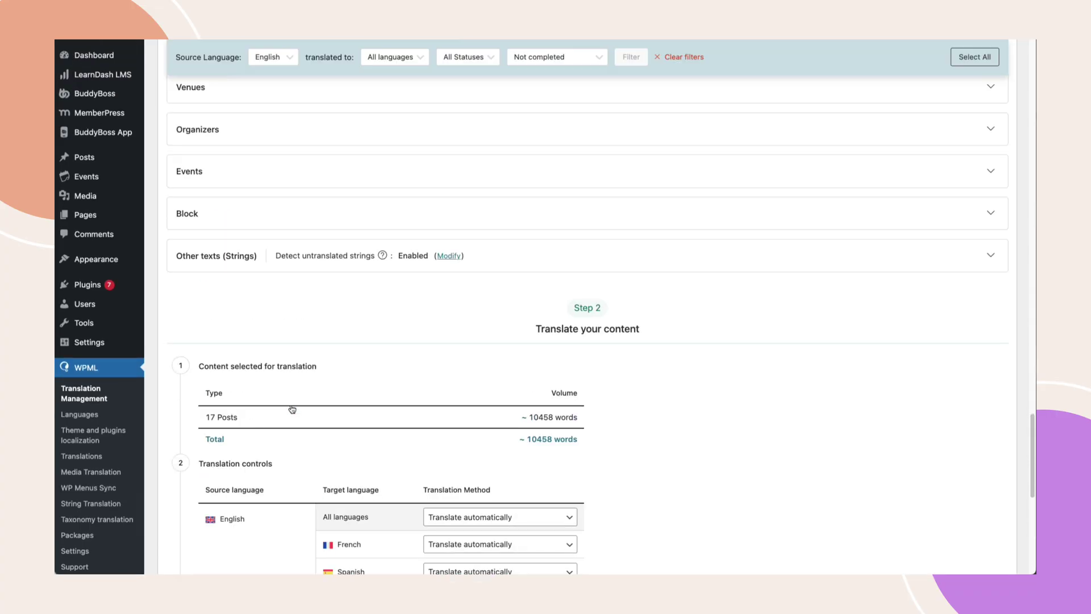
pyautogui.scroll(20, 293, 410)
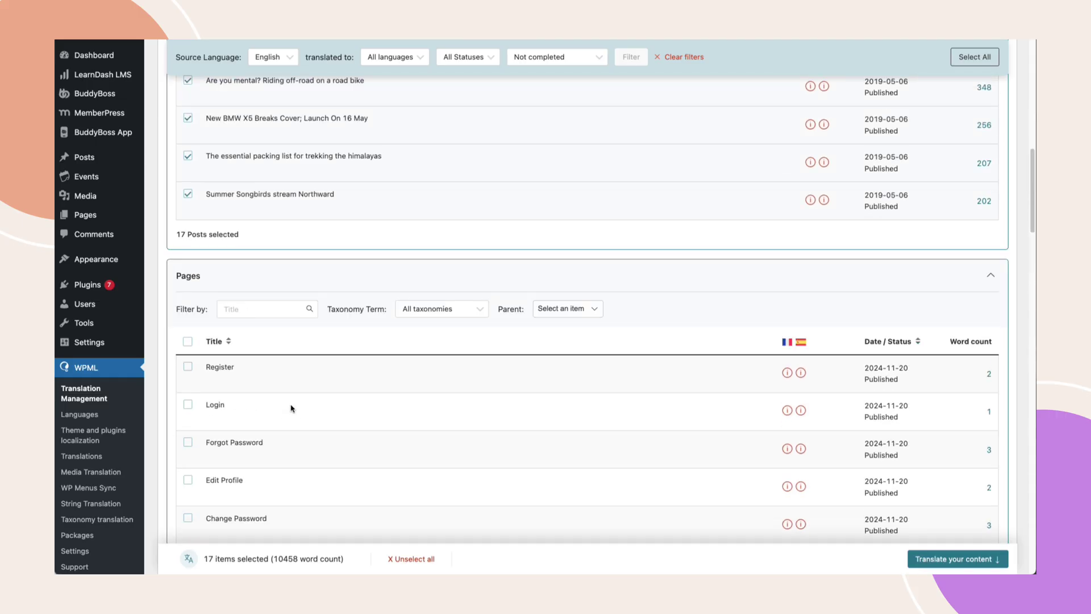
pyautogui.scroll(15, 293, 409)
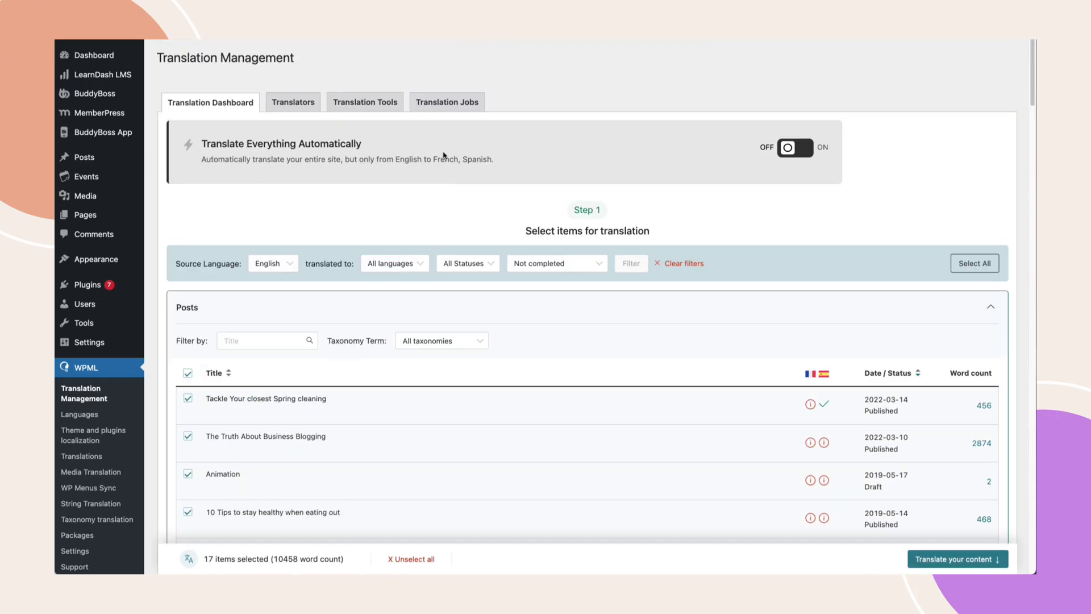
# Step: Go through Translate Everything Automatically setup for the entire site, then close it without starting
pyautogui.click(797, 148)
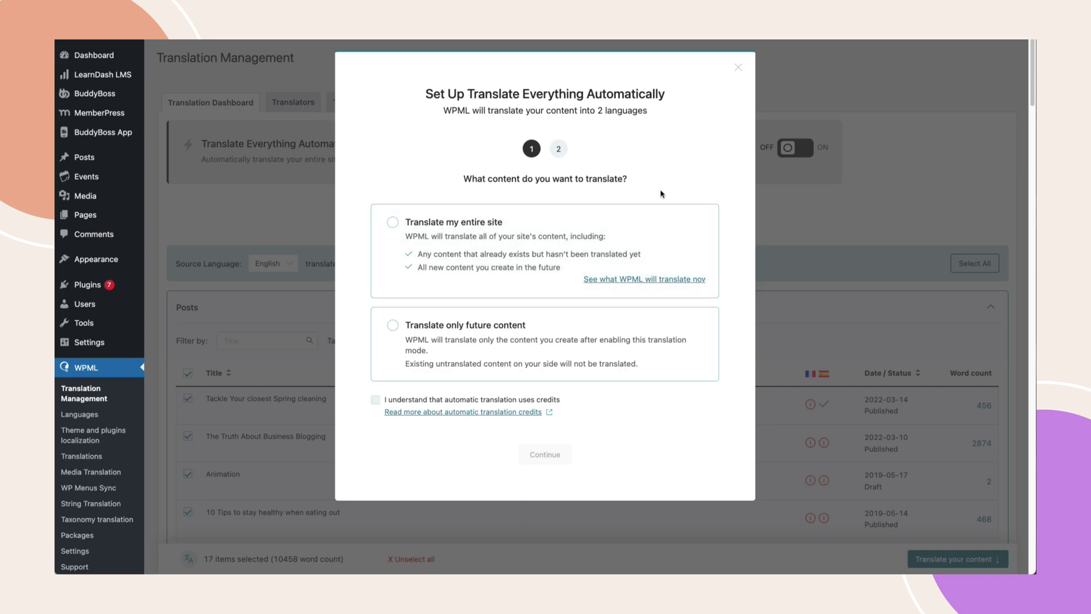
pyautogui.click(393, 223)
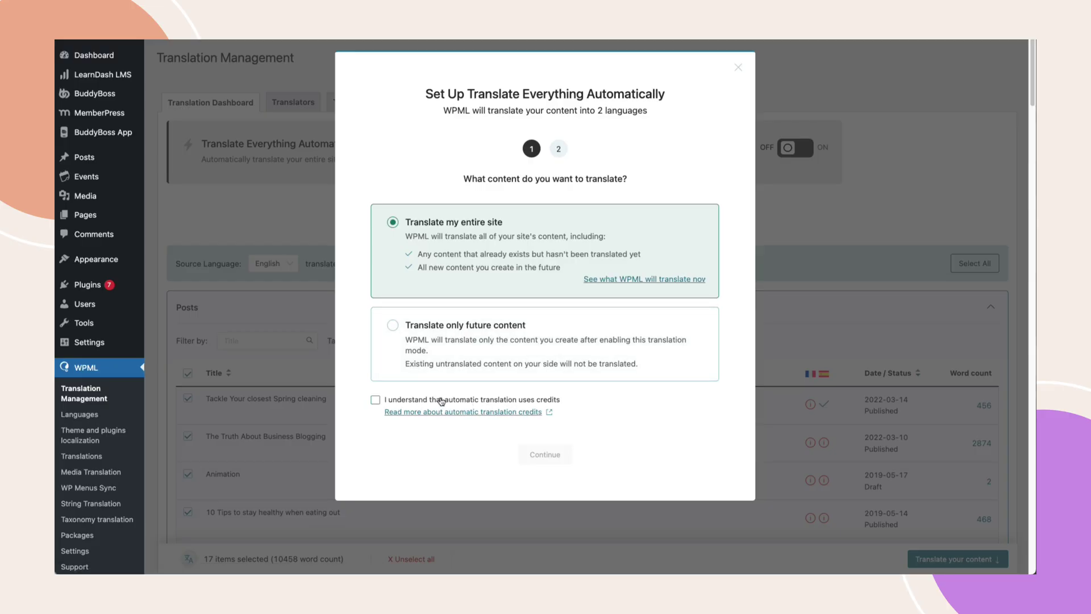
pyautogui.click(376, 400)
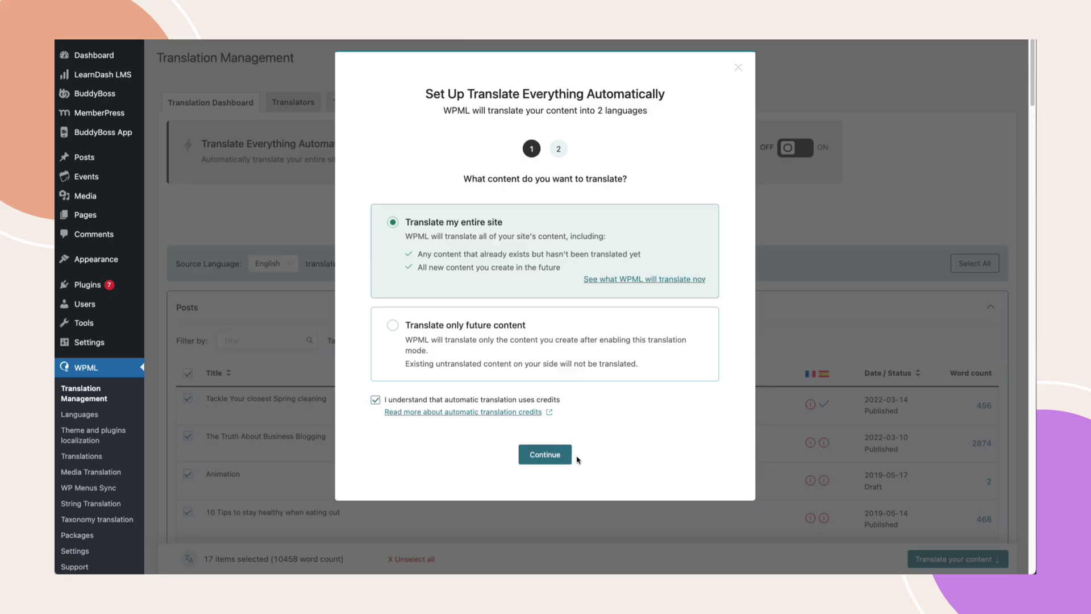
pyautogui.click(545, 458)
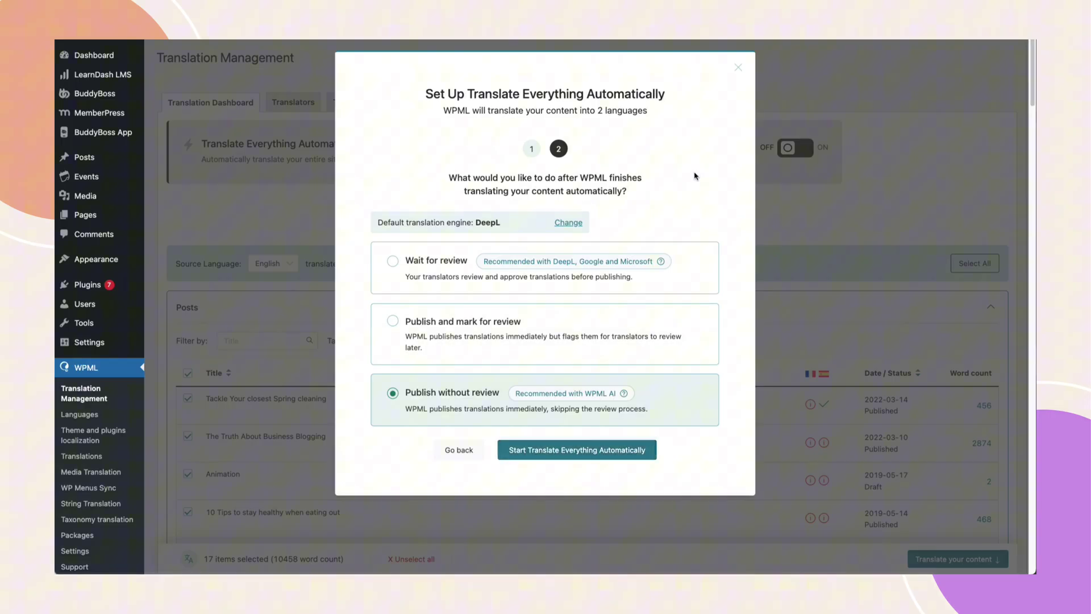
pyautogui.click(739, 67)
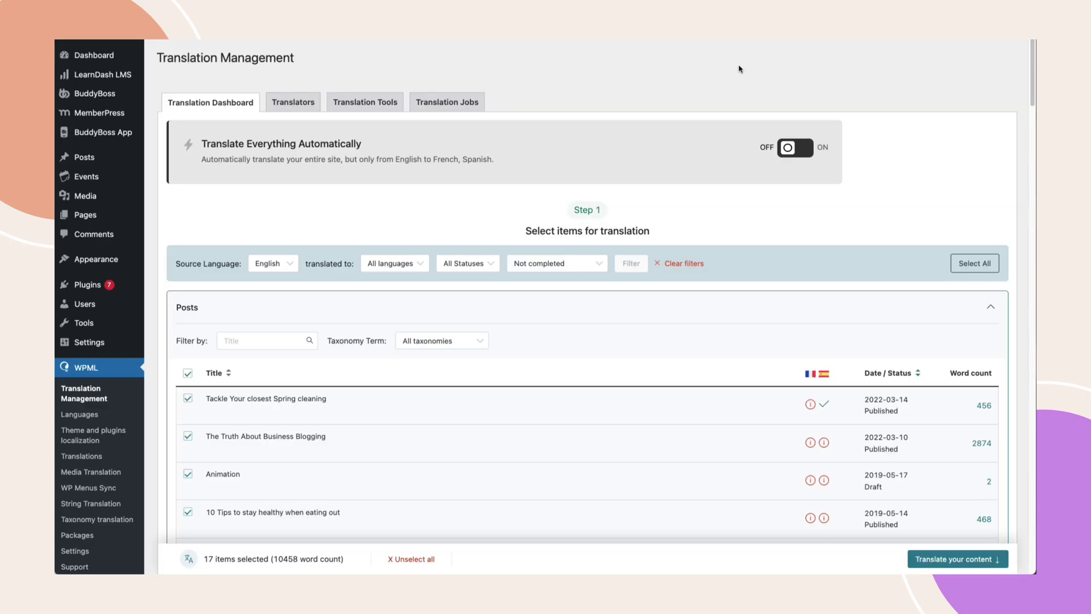
# Step: Filter the All Posts list to French to check the translated posts
pyautogui.moveTo(86, 157)
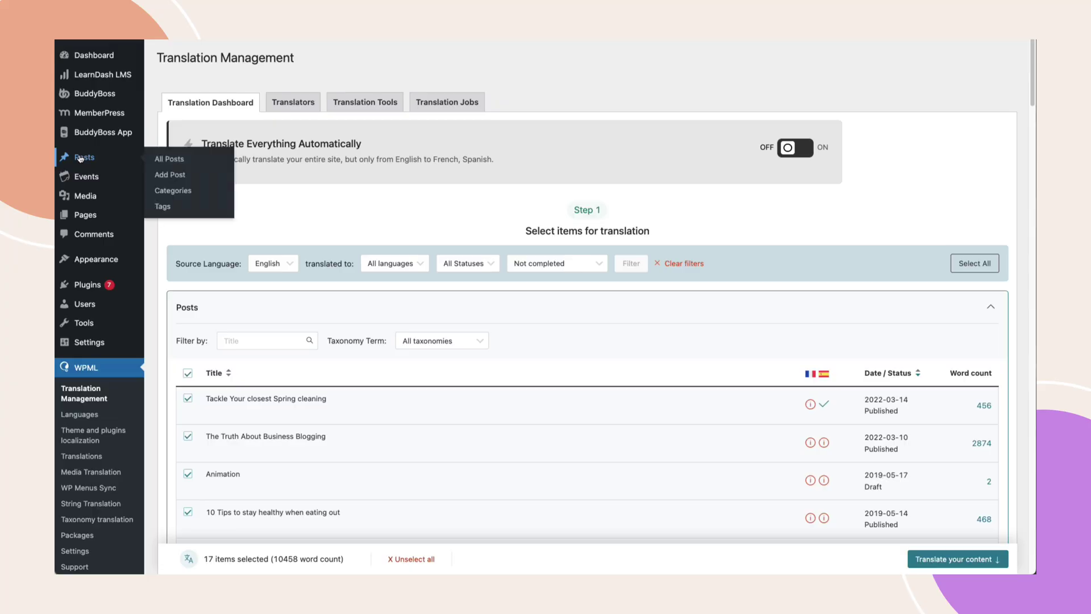
pyautogui.click(159, 163)
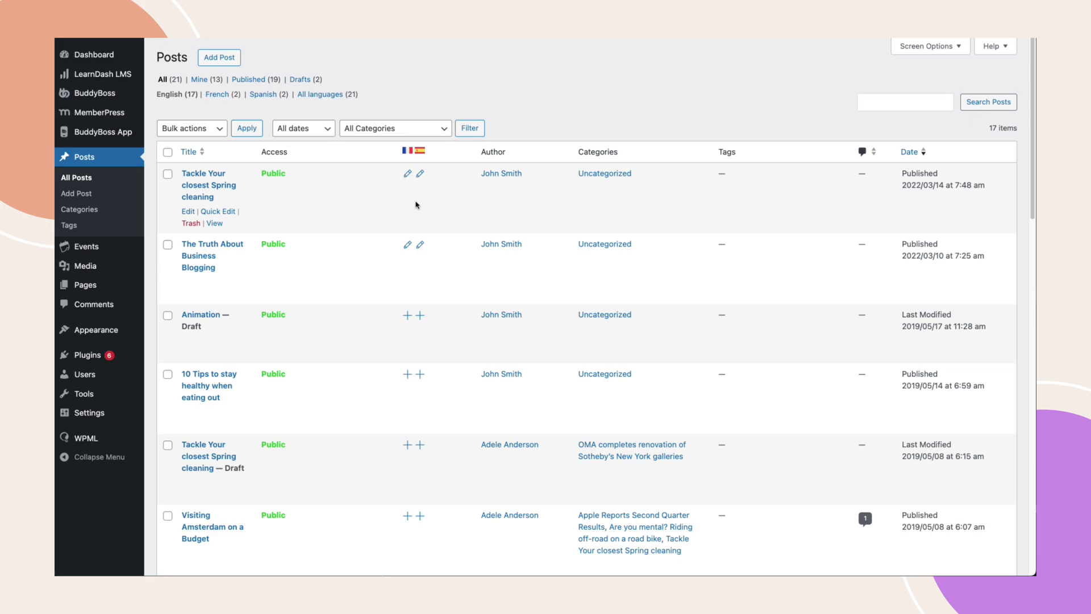
pyautogui.click(217, 95)
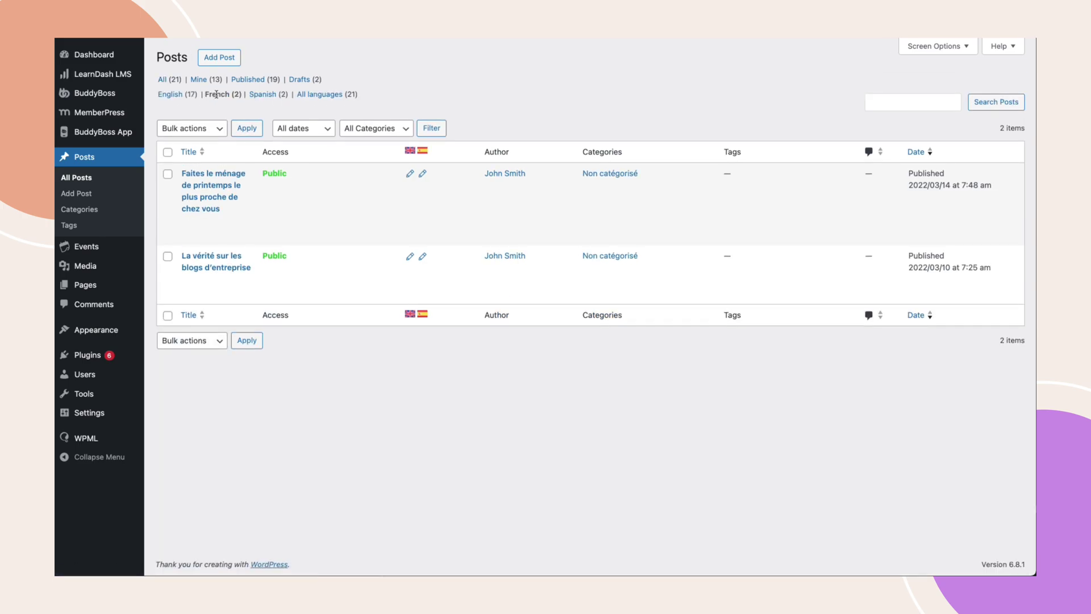
pyautogui.moveTo(215, 193)
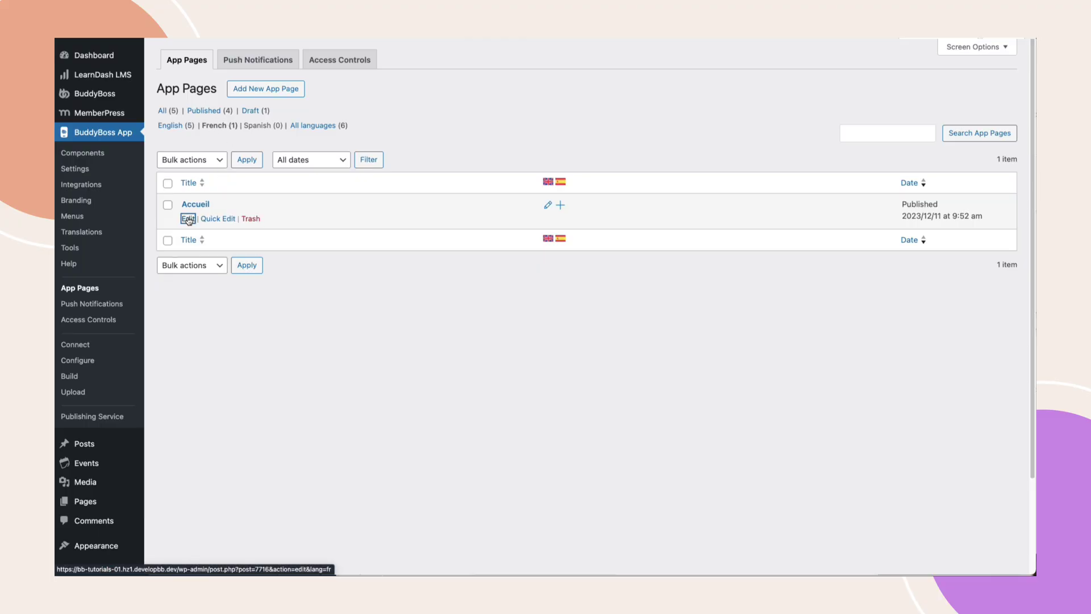
# Step: On the Accueil app page, set the Members block title to 'Membres' and Activity to 'Activité', then save
pyautogui.click(188, 217)
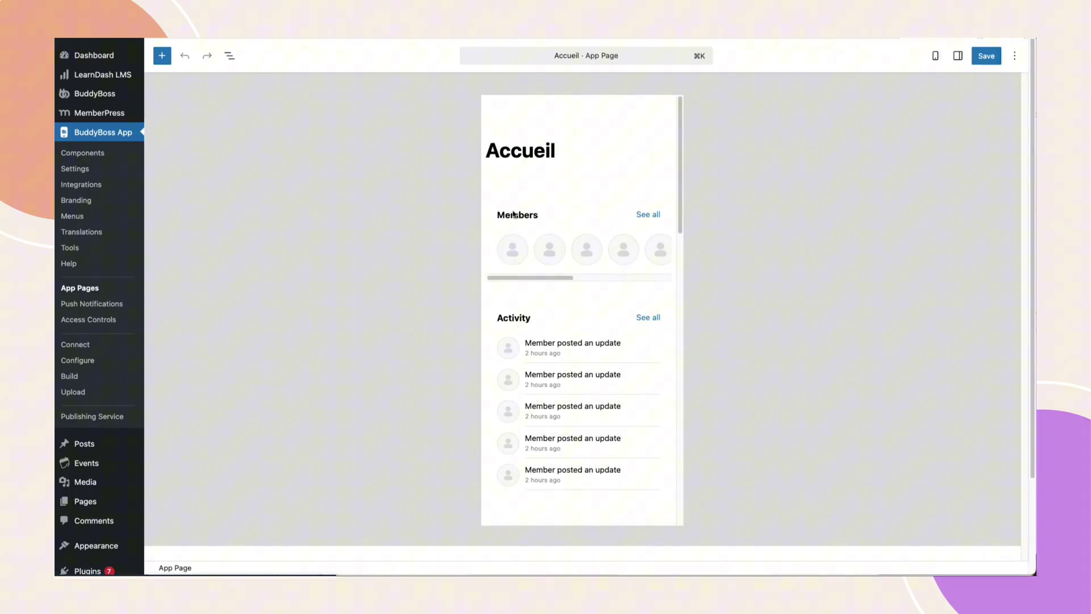
pyautogui.click(532, 214)
pyautogui.click(944, 193)
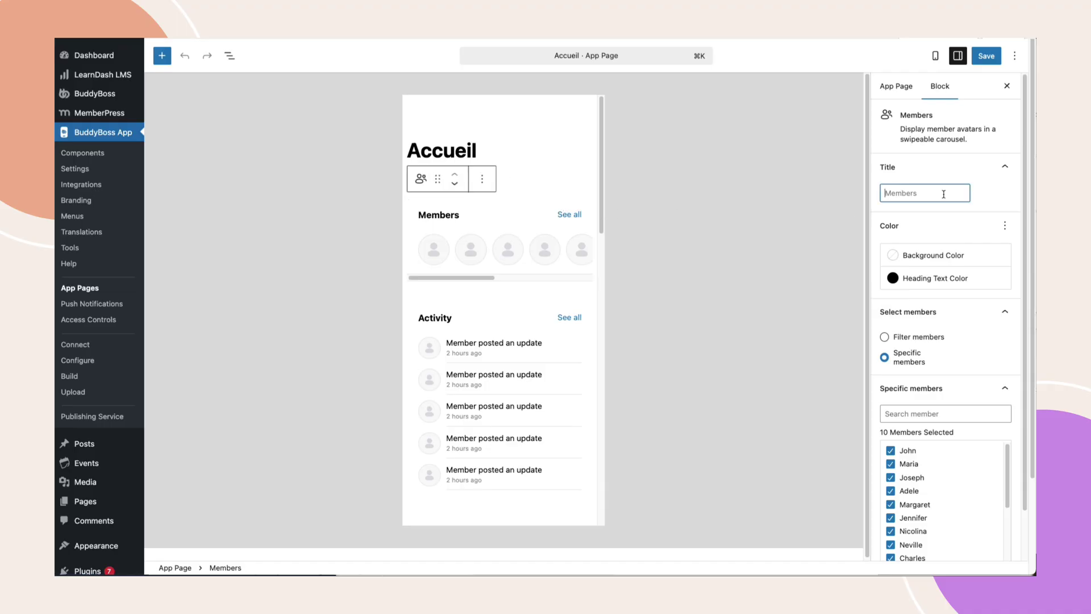
pyautogui.write('Membres')
pyautogui.click(458, 319)
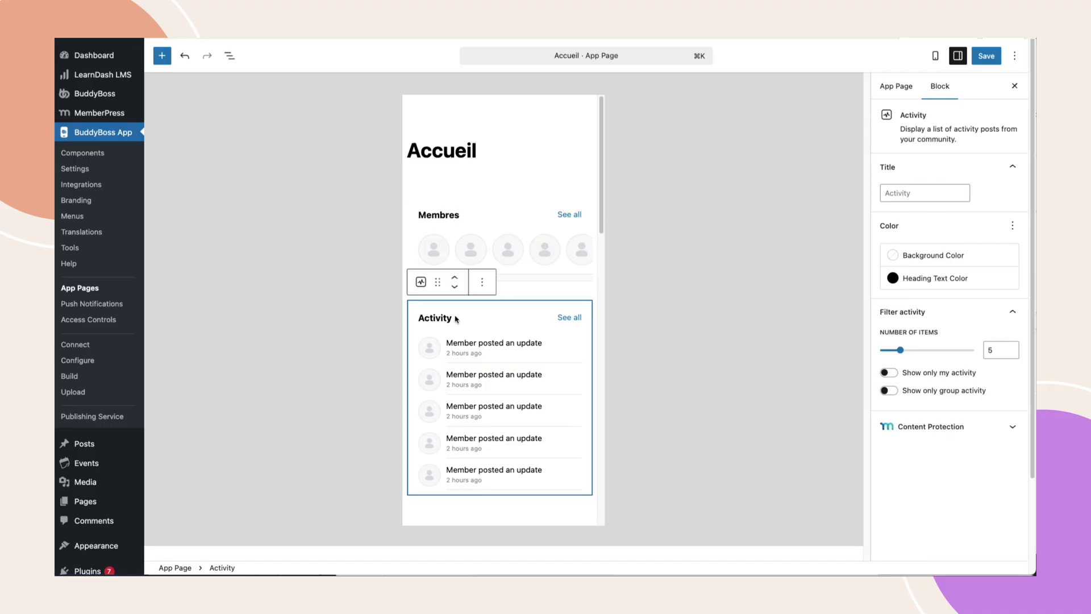
pyautogui.click(919, 193)
pyautogui.write('Activité')
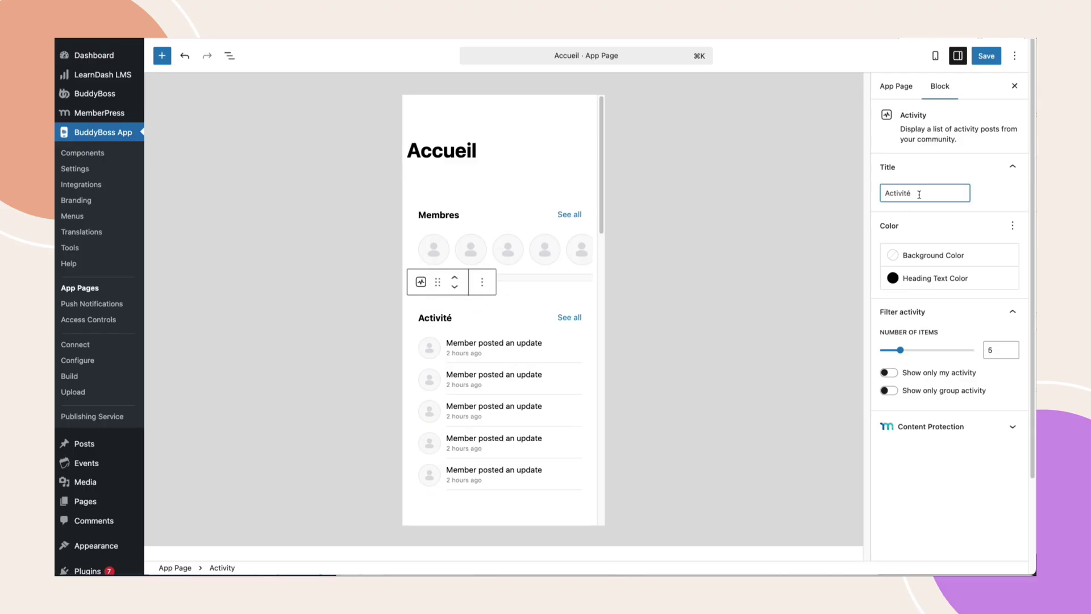
pyautogui.click(852, 215)
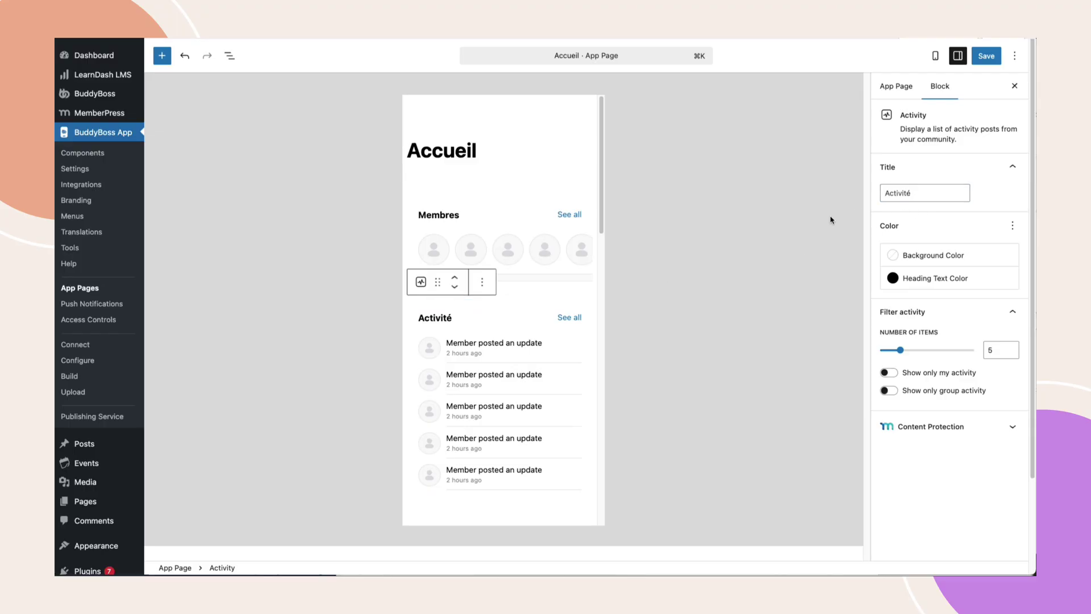
pyautogui.click(985, 57)
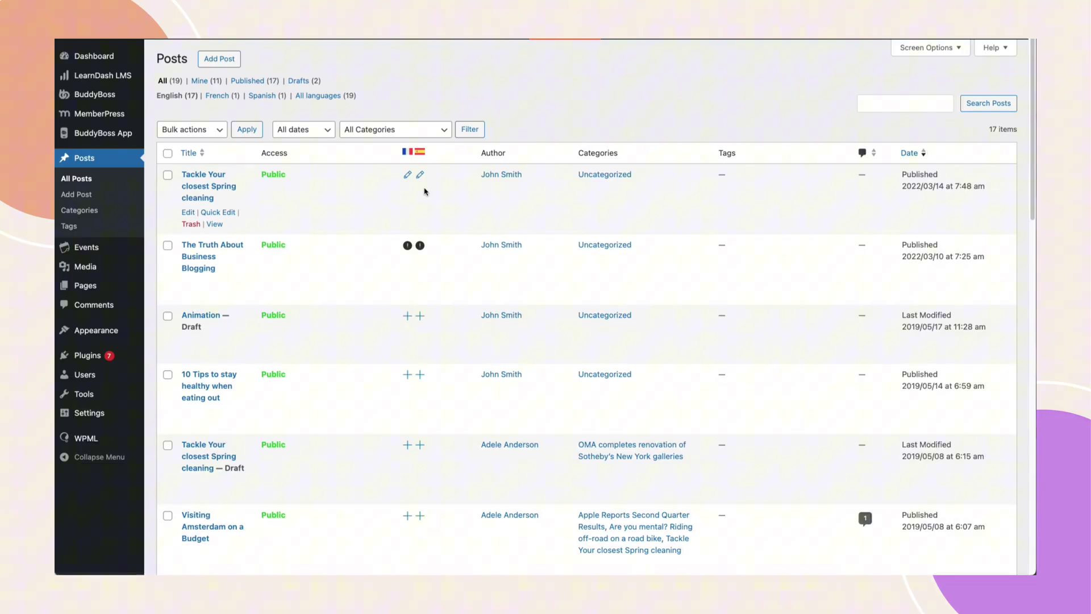
# Step: Request a new app build from Build history with iOS and Android ticked, as a Test App
pyautogui.moveTo(98, 140)
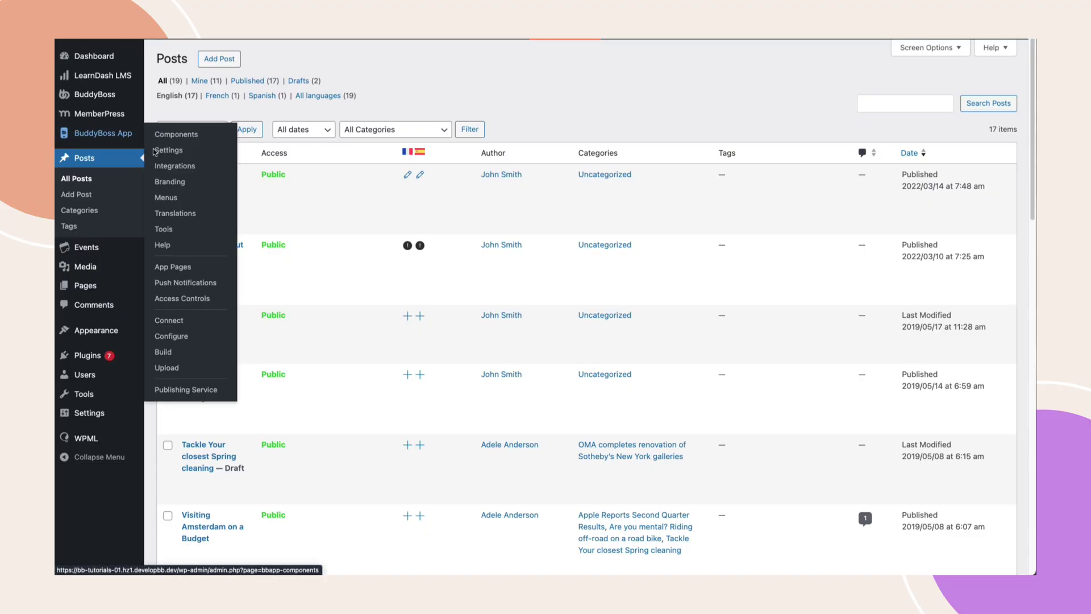
pyautogui.click(163, 353)
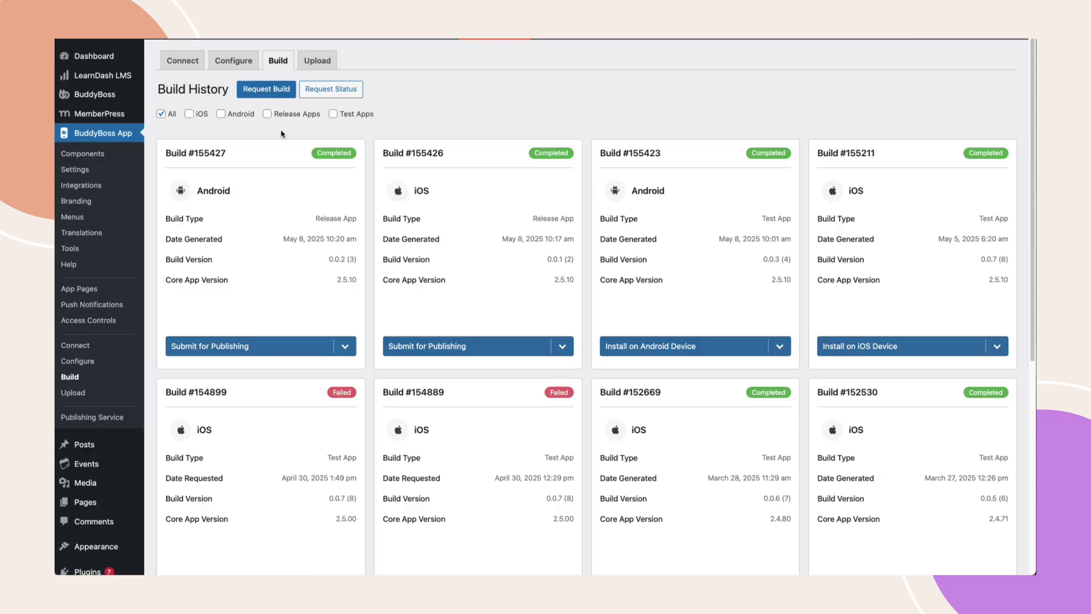
pyautogui.click(275, 93)
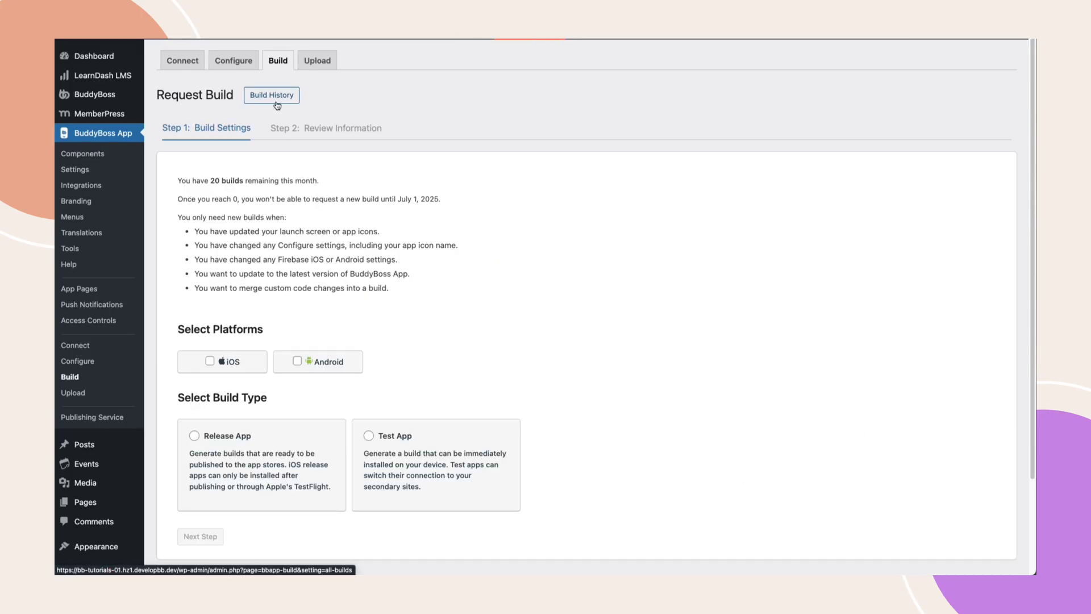
pyautogui.click(220, 361)
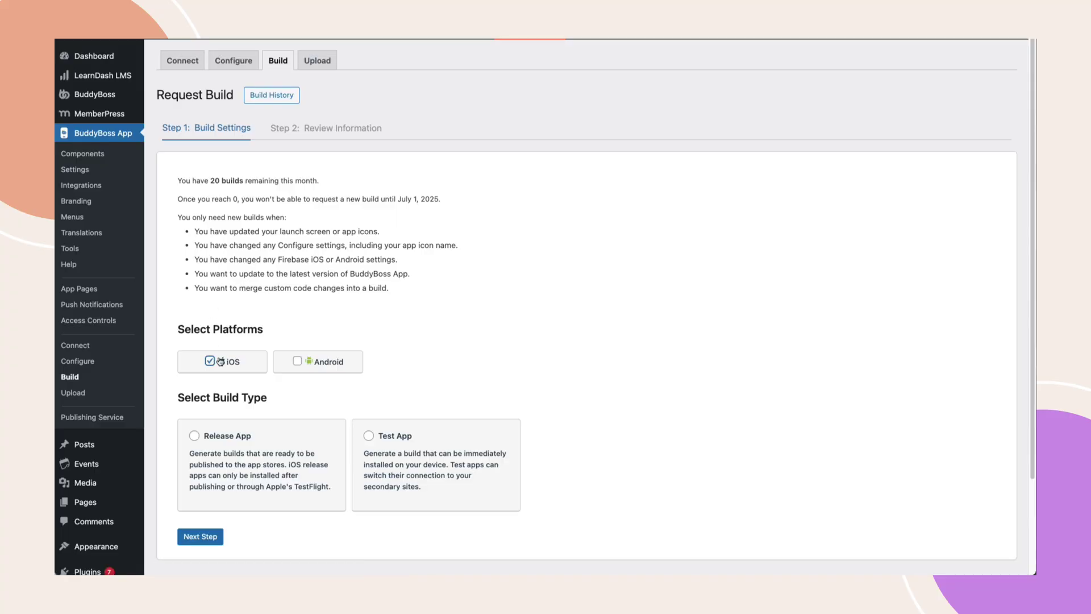
pyautogui.click(298, 362)
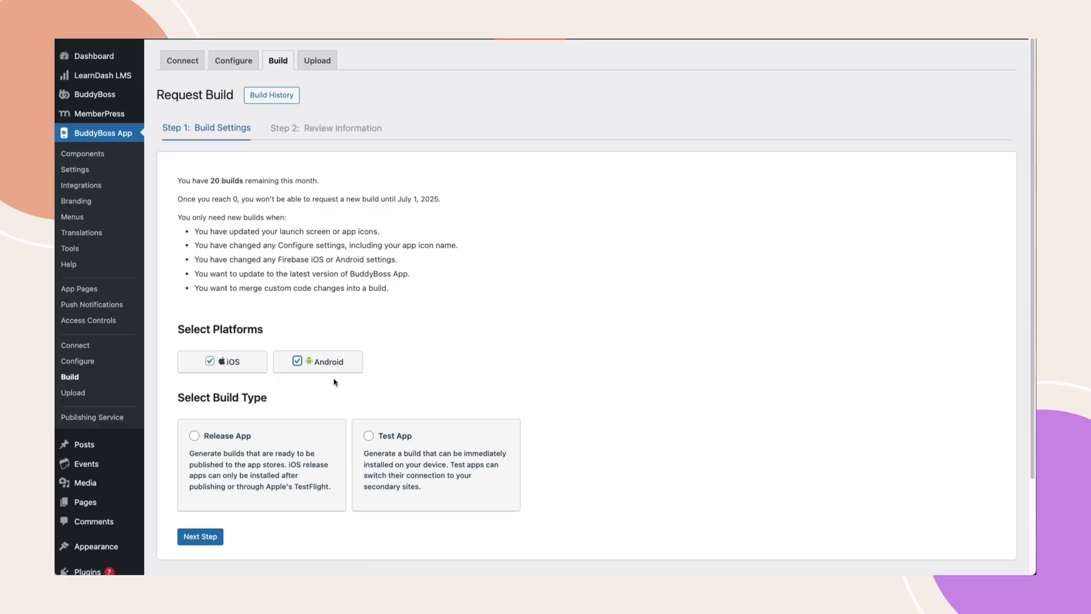
pyautogui.click(370, 436)
# Step: Advance to the Review Information page and look over the build details down to Languages
pyautogui.click(199, 540)
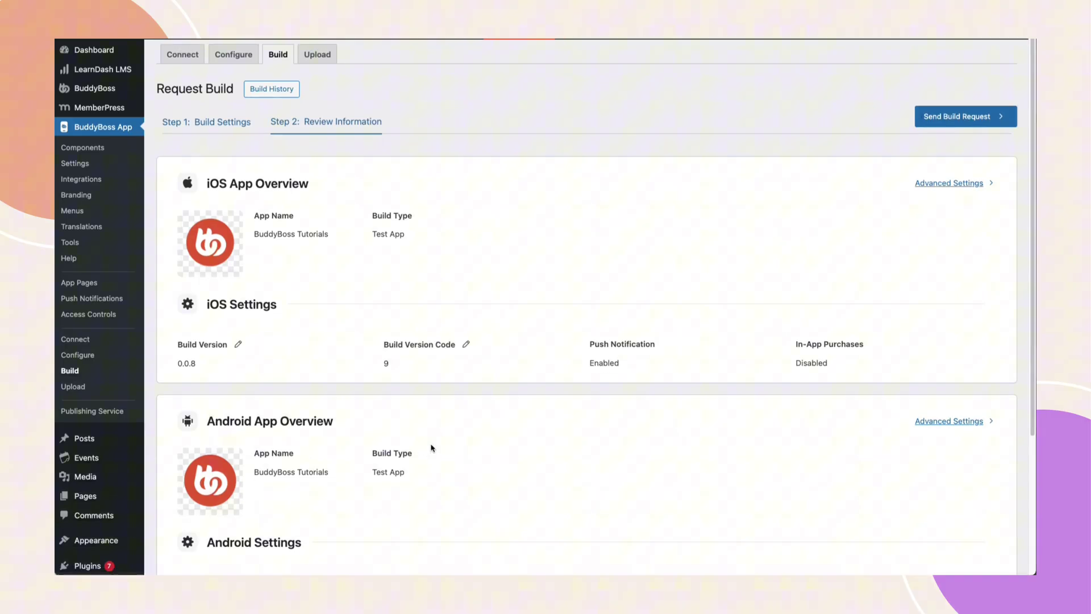
pyautogui.scroll(-2, 500, 449)
pyautogui.scroll(-3, 499, 449)
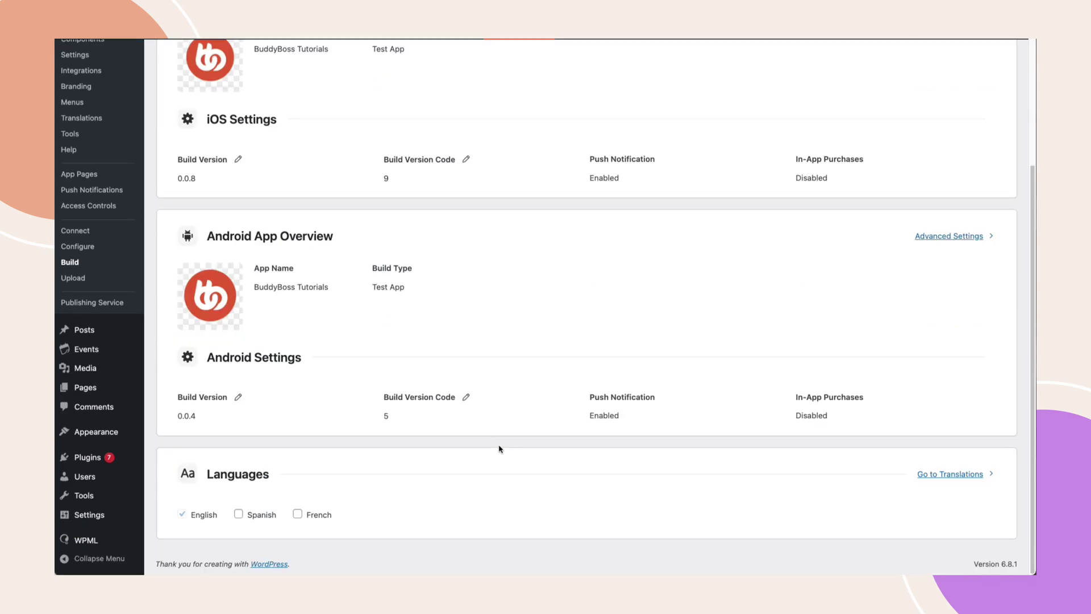
pyautogui.scroll(4, 499, 449)
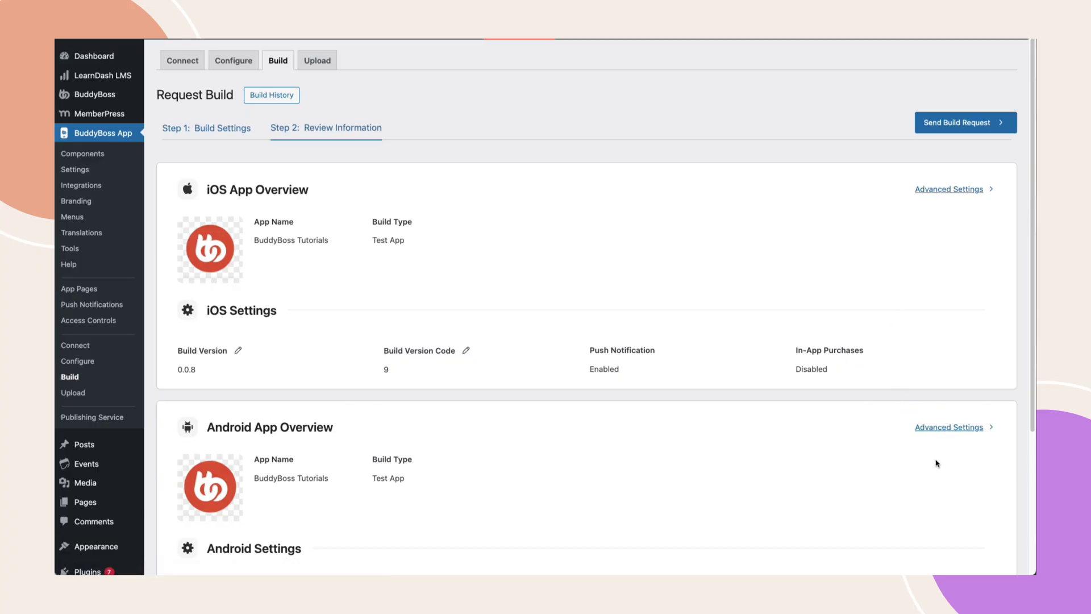
pyautogui.click(945, 431)
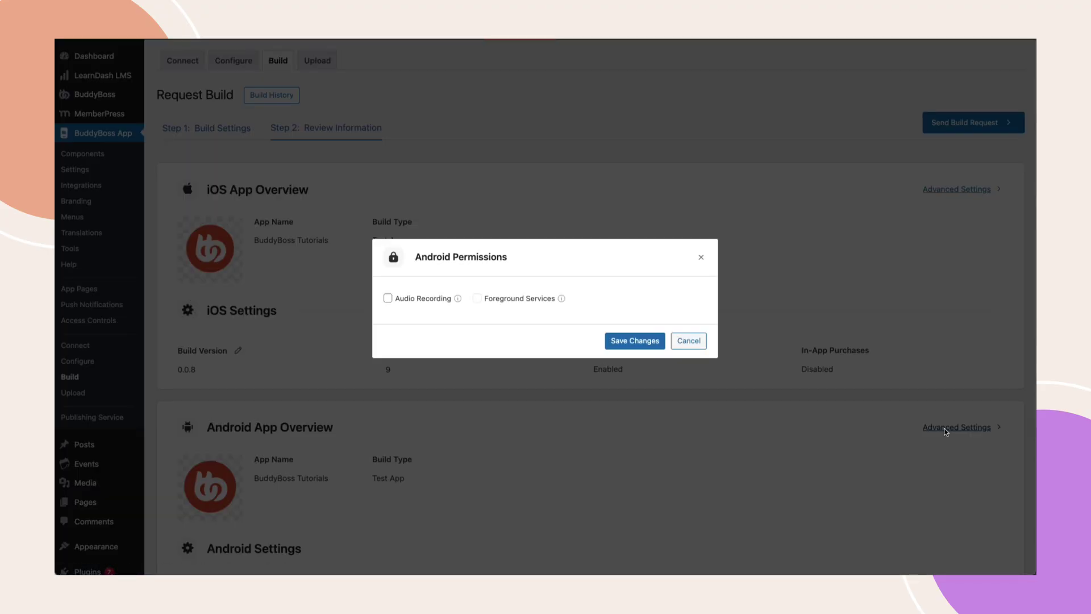
pyautogui.click(701, 257)
pyautogui.click(924, 190)
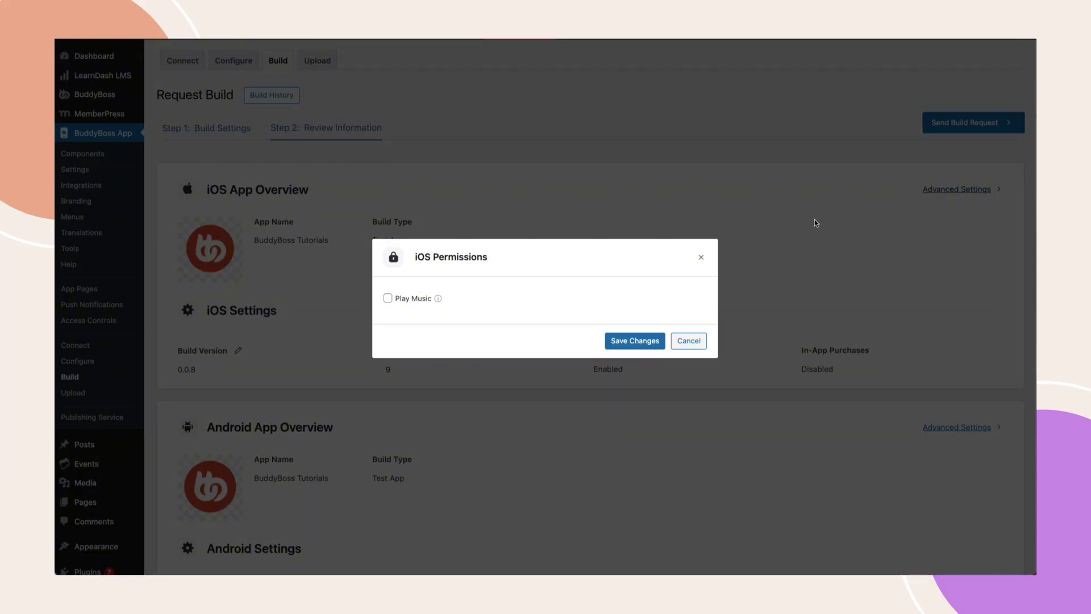
pyautogui.click(701, 259)
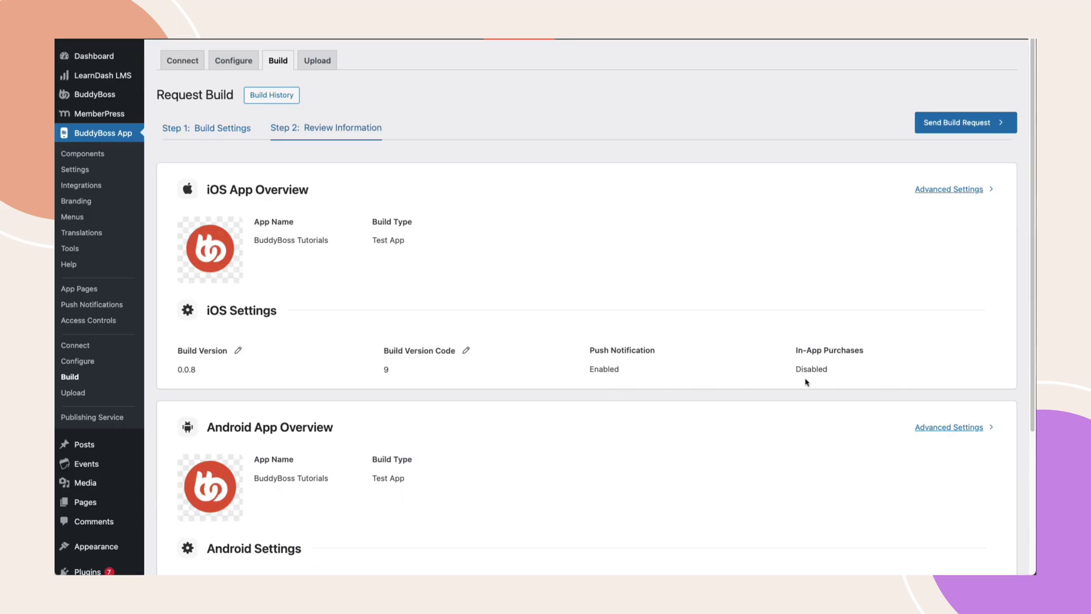
# Step: Tick Spanish and French as build languages and send the iOS and Android build request
pyautogui.scroll(-3, 805, 382)
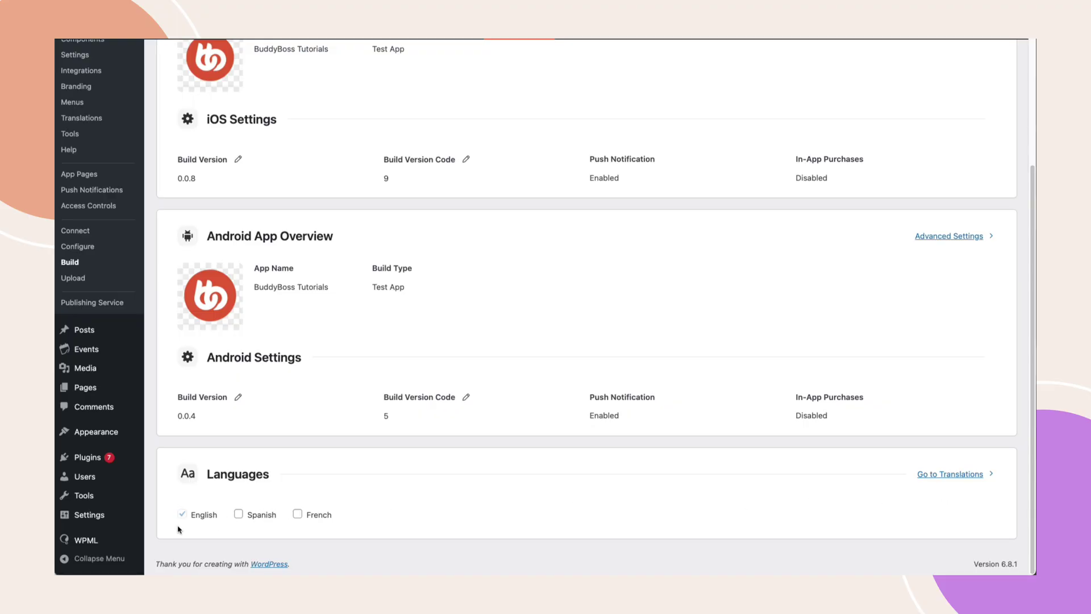
pyautogui.click(239, 514)
pyautogui.click(298, 514)
pyautogui.scroll(4, 300, 559)
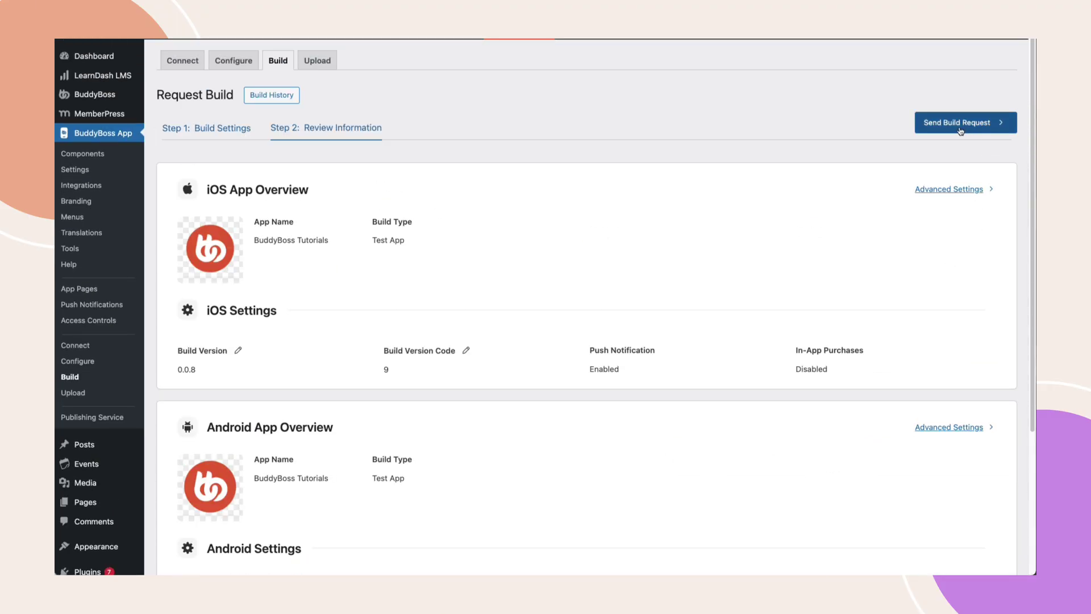
pyautogui.click(960, 130)
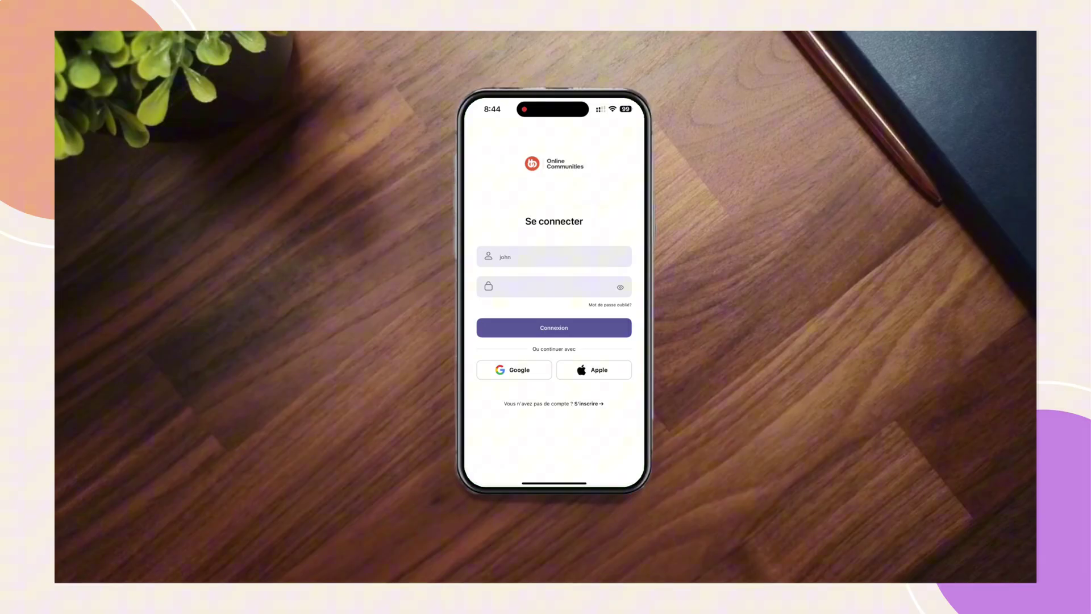
# Step: Log in to the mobile app and browse Bloc annuaire, groups and Membres before returning home
pyautogui.click(555, 328)
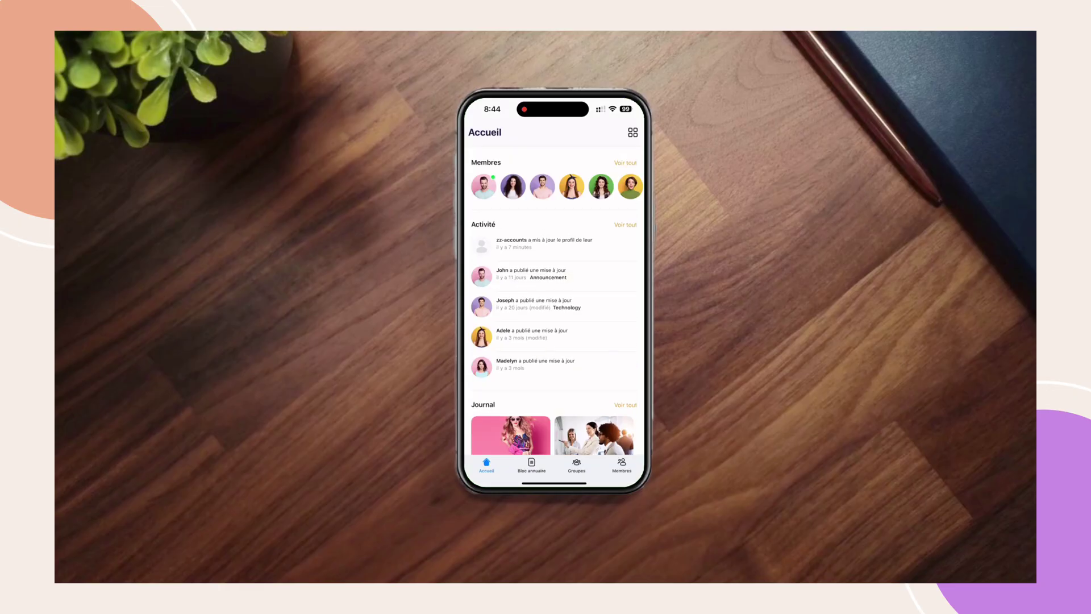
pyautogui.scroll(-10, 556, 287)
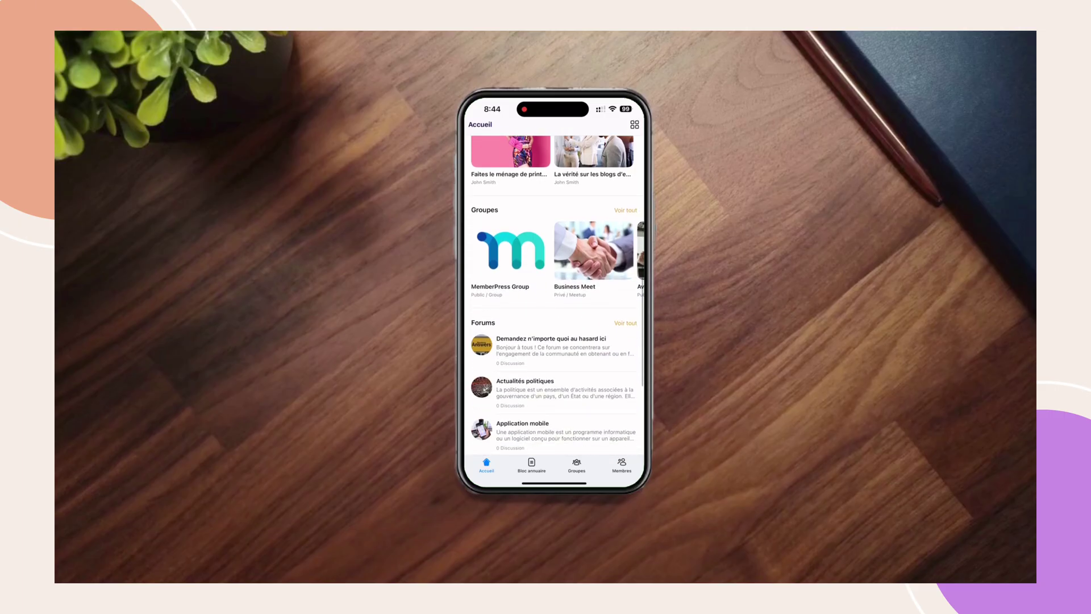
pyautogui.click(531, 463)
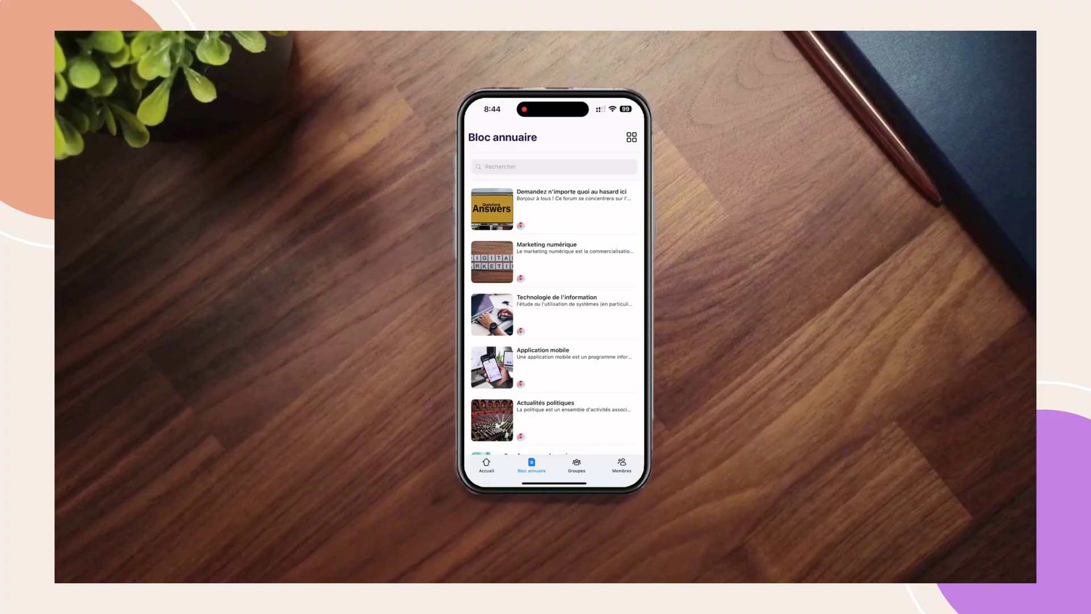
pyautogui.click(577, 464)
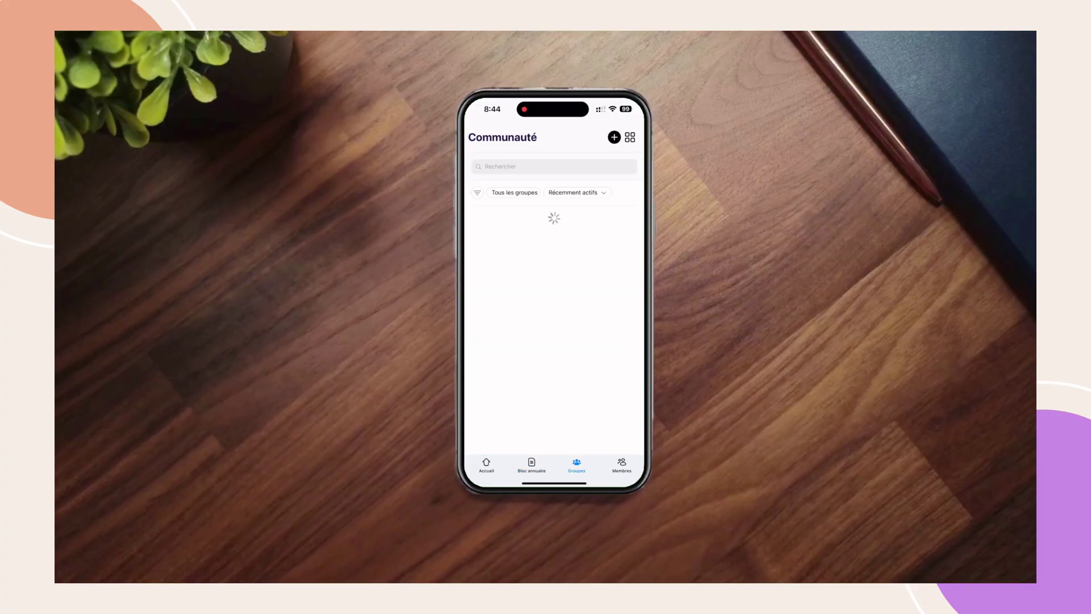
pyautogui.click(622, 465)
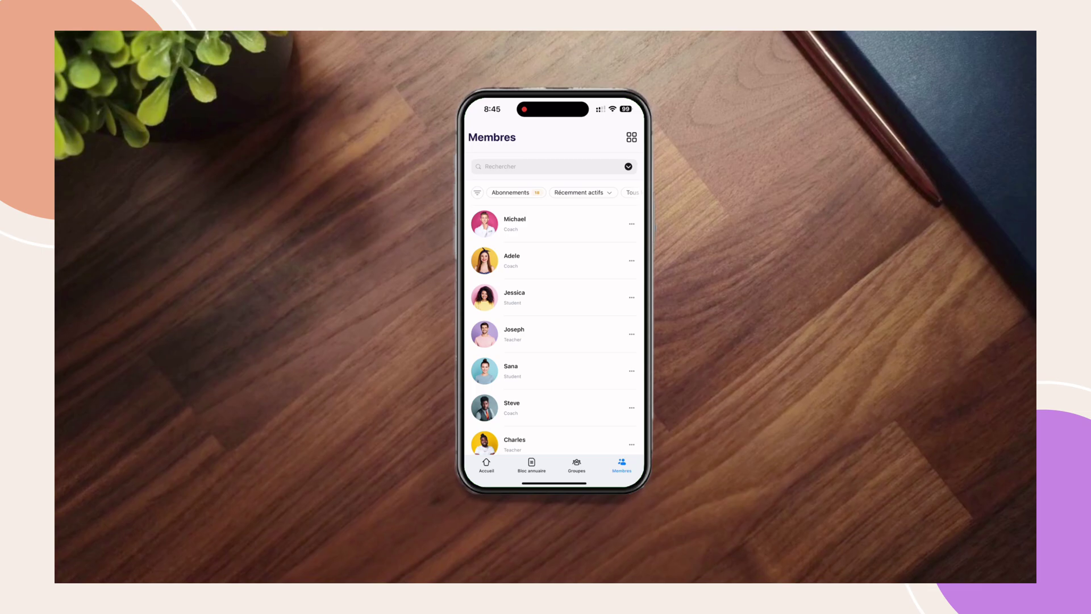
pyautogui.click(486, 465)
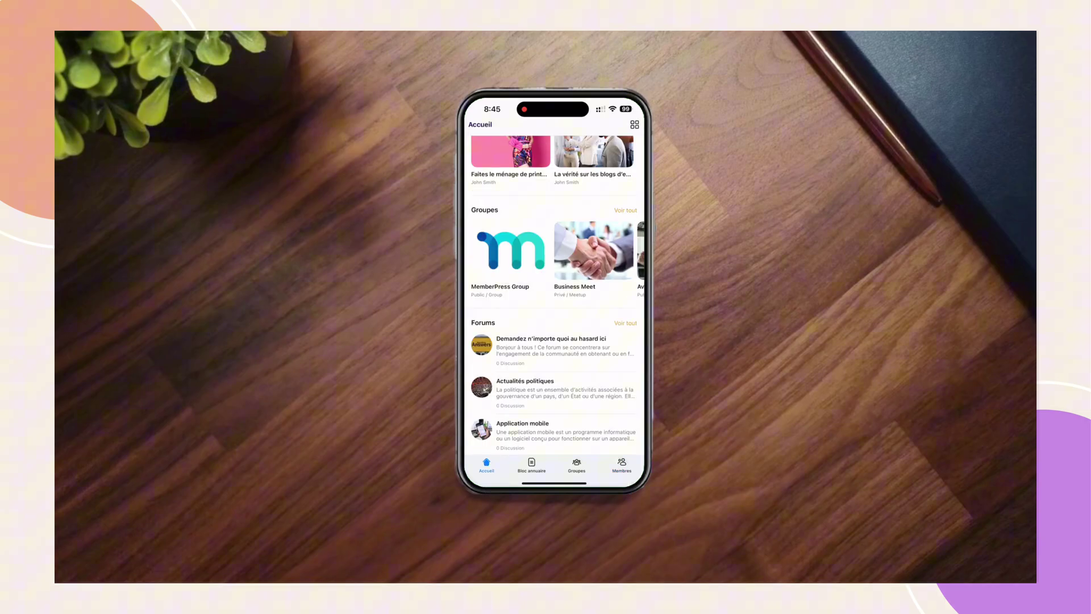
pyautogui.scroll(5, 557, 295)
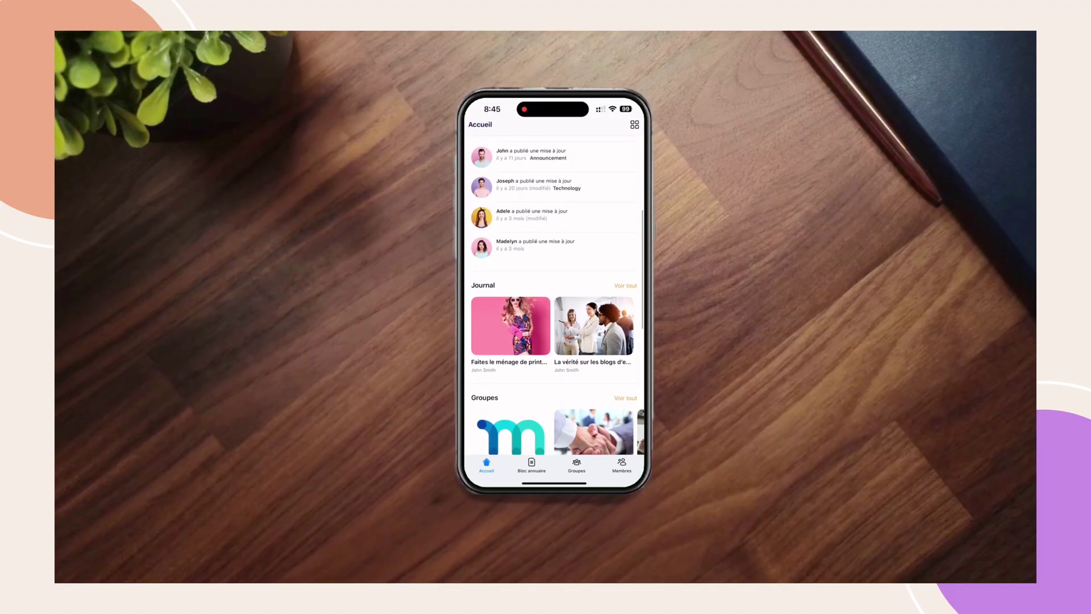
# Step: Open the spring-cleaning blog post, then its related business-blog article
pyautogui.click(508, 352)
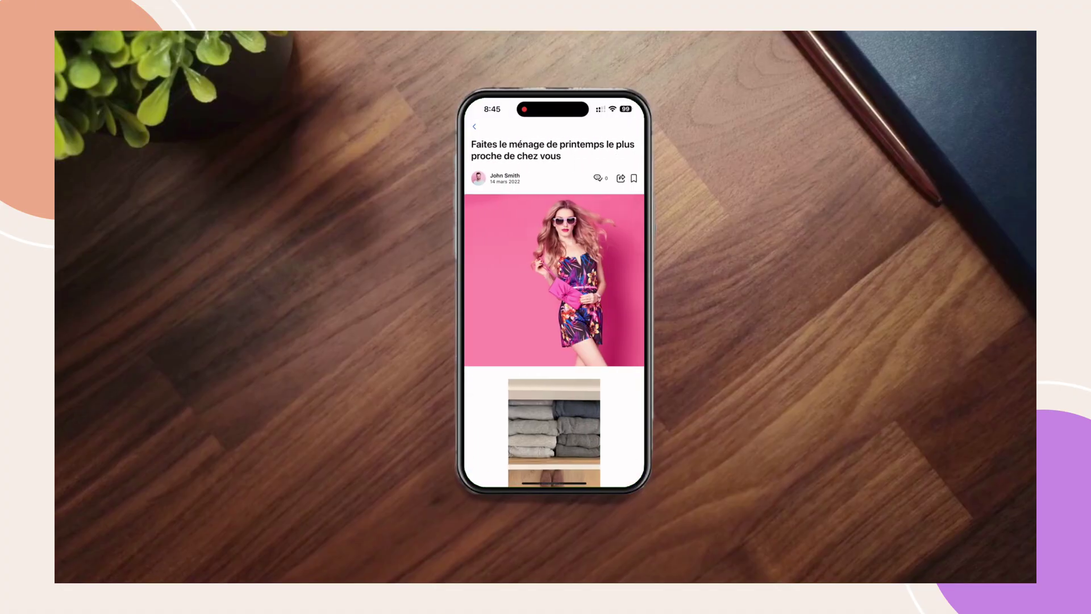
pyautogui.scroll(-10, 554, 312)
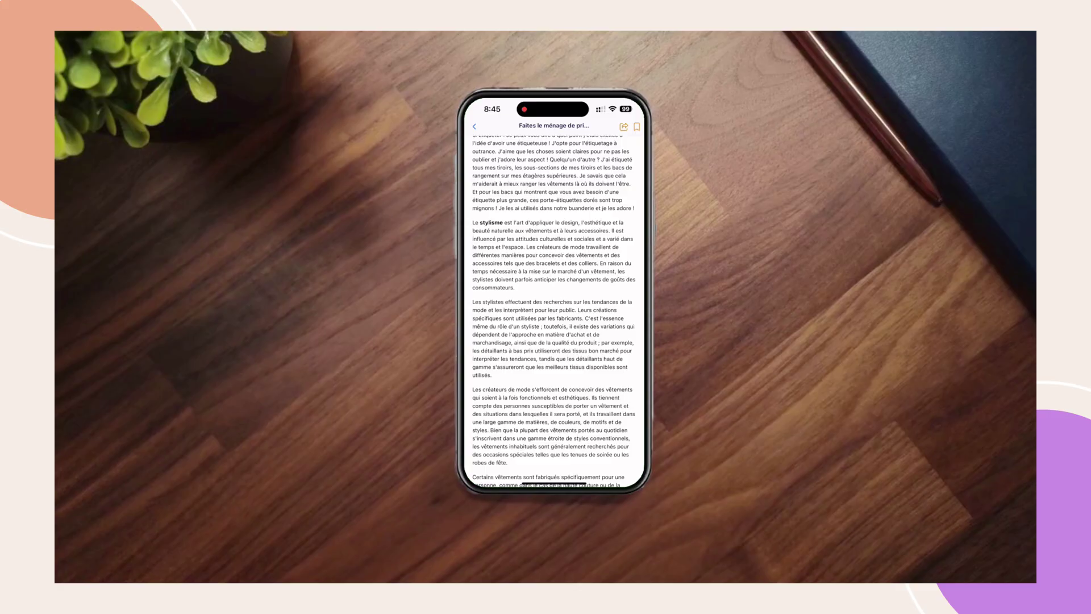
pyautogui.scroll(-2, 555, 313)
pyautogui.scroll(-4, 554, 313)
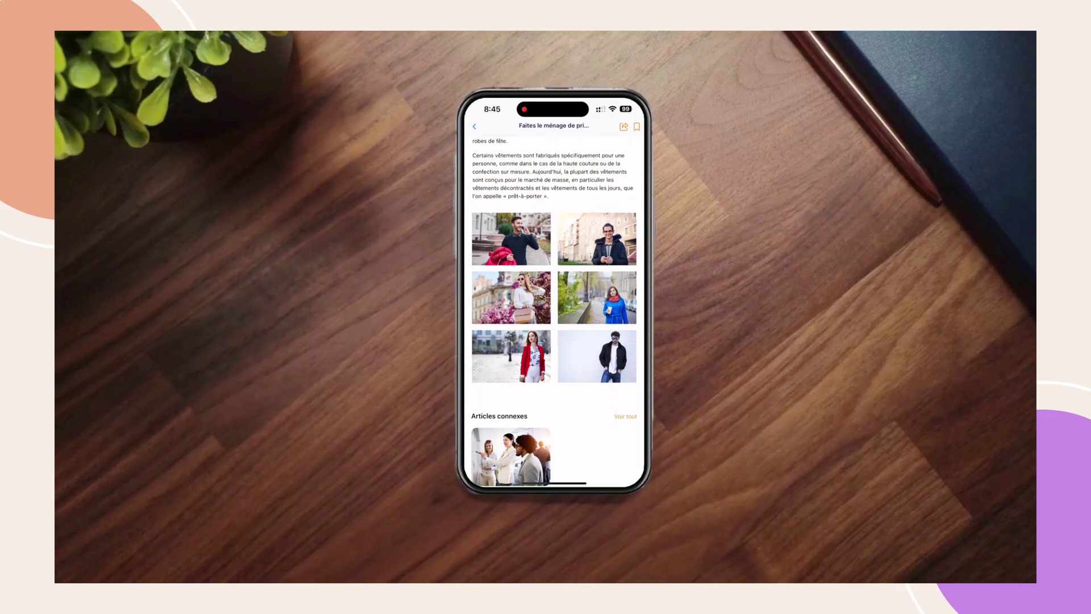
pyautogui.click(527, 453)
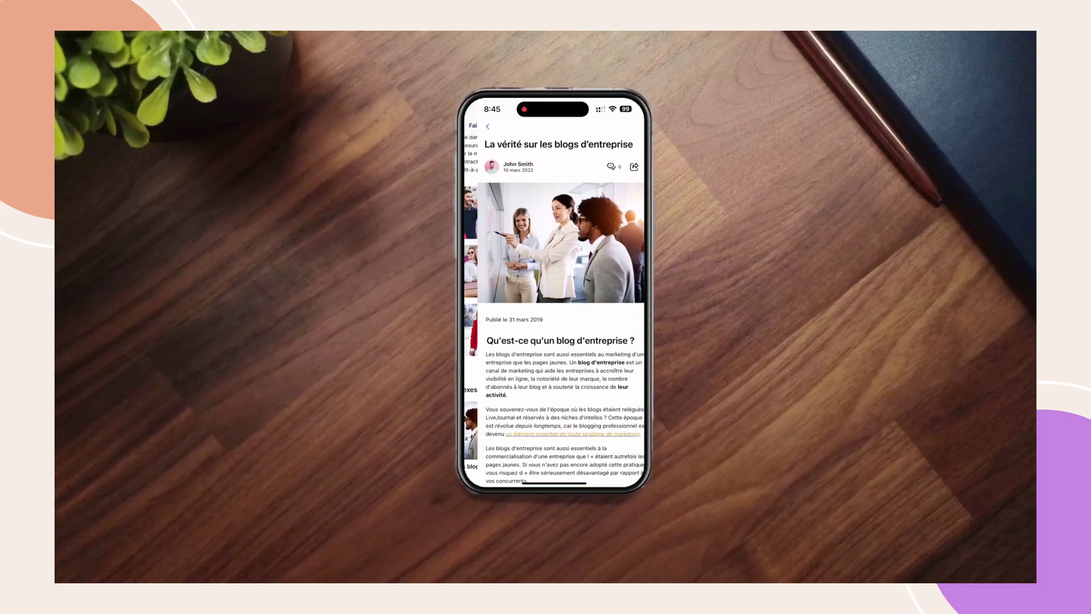
pyautogui.scroll(-10, 554, 312)
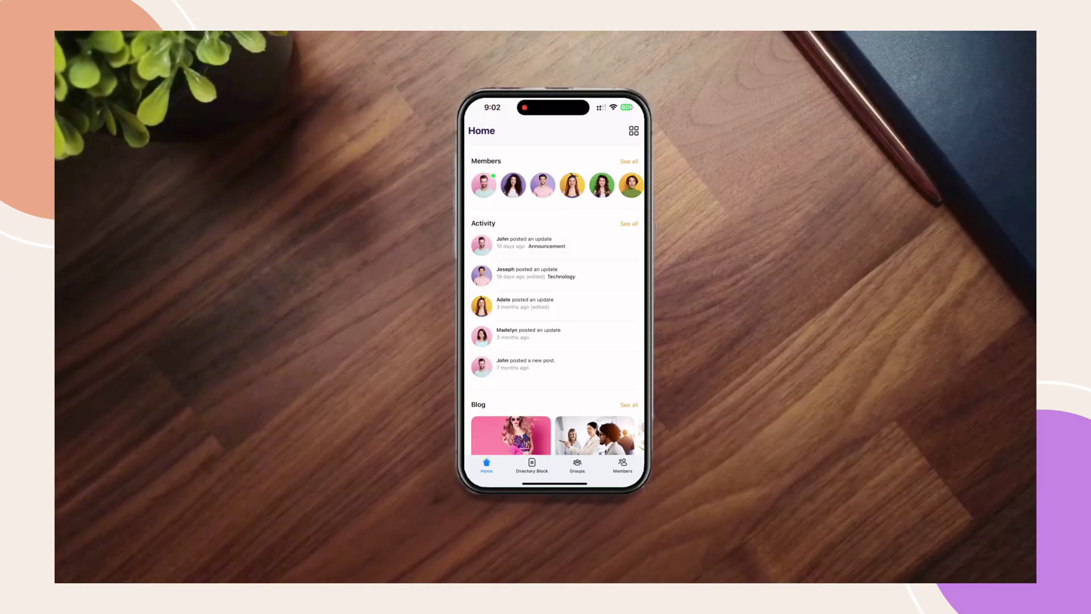
# Step: In the app's Settings, change Language to French and restart the app
pyautogui.click(633, 130)
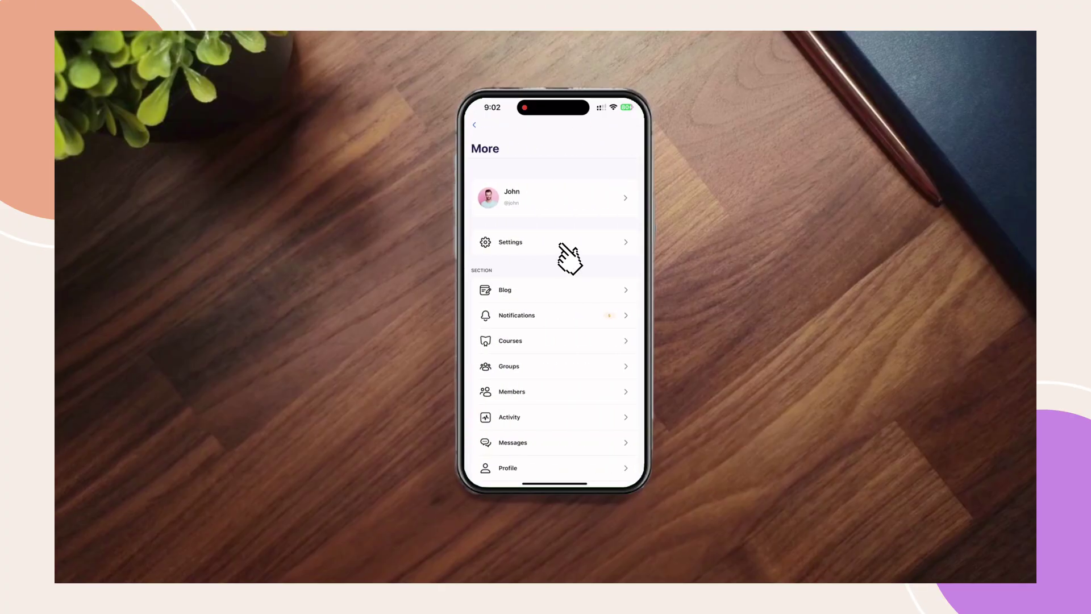
pyautogui.click(560, 244)
pyautogui.scroll(-2, 554, 311)
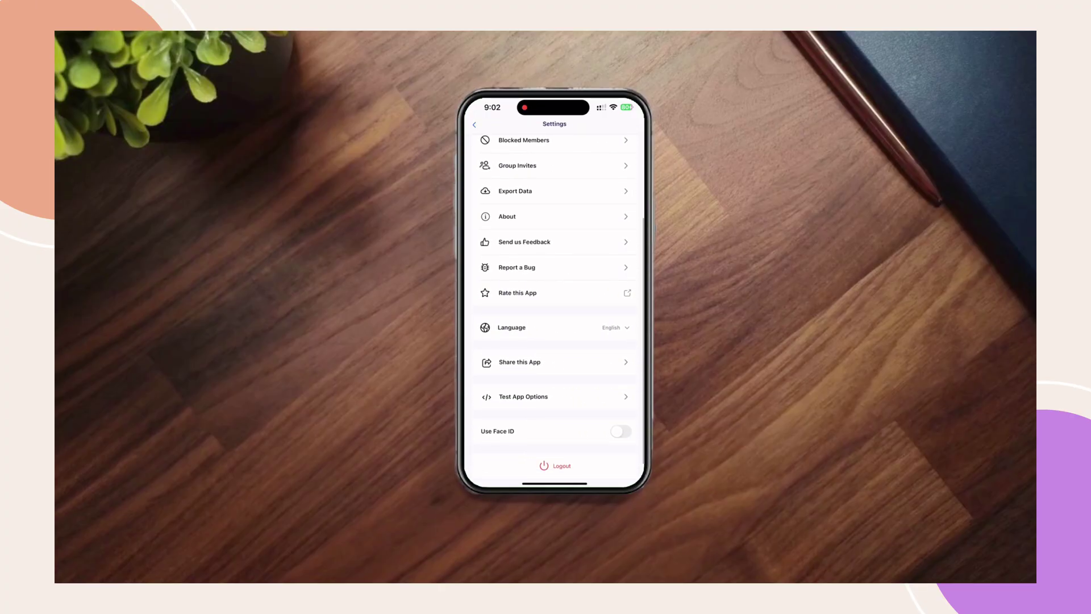
pyautogui.click(617, 327)
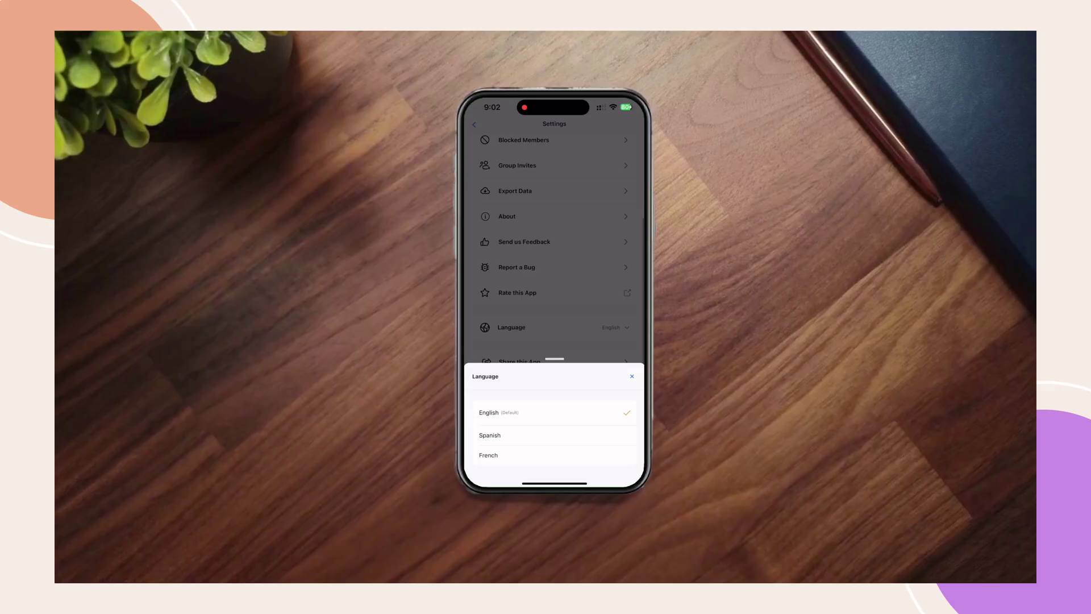
pyautogui.click(516, 456)
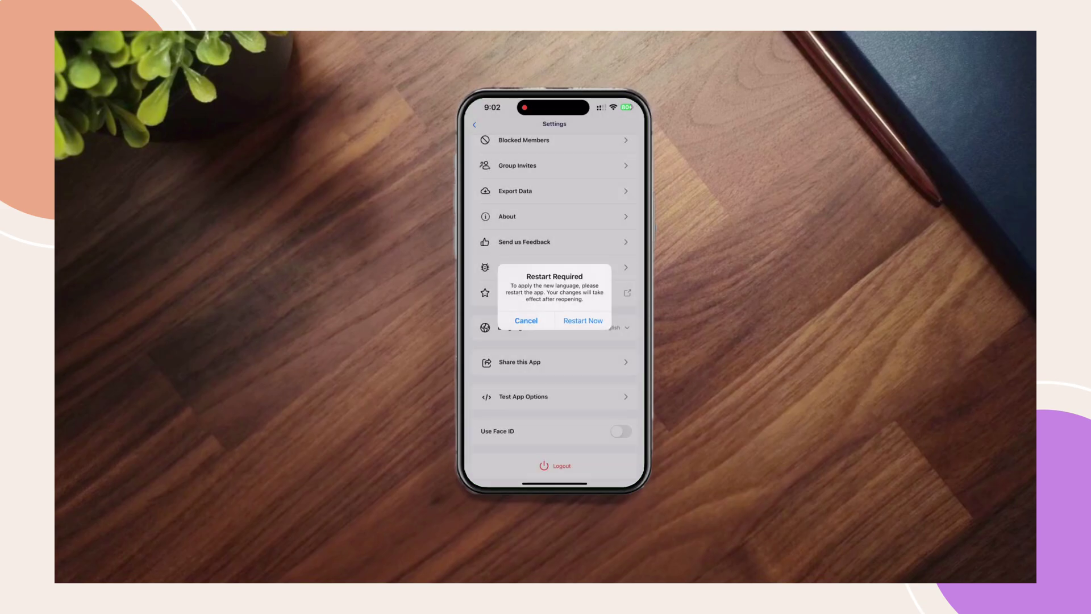
pyautogui.click(584, 321)
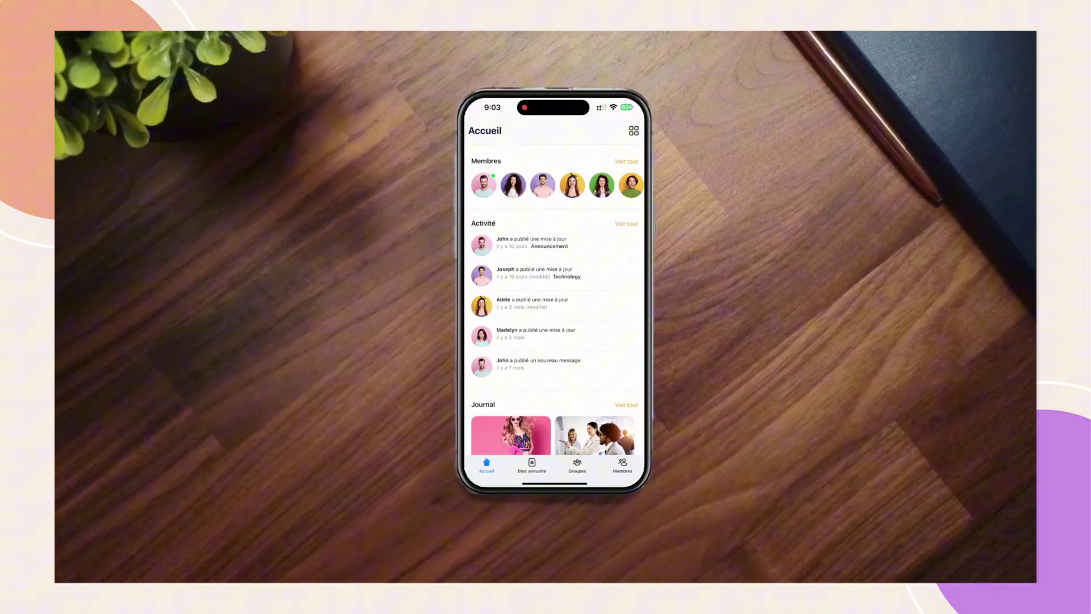
pyautogui.scroll(-3, 554, 295)
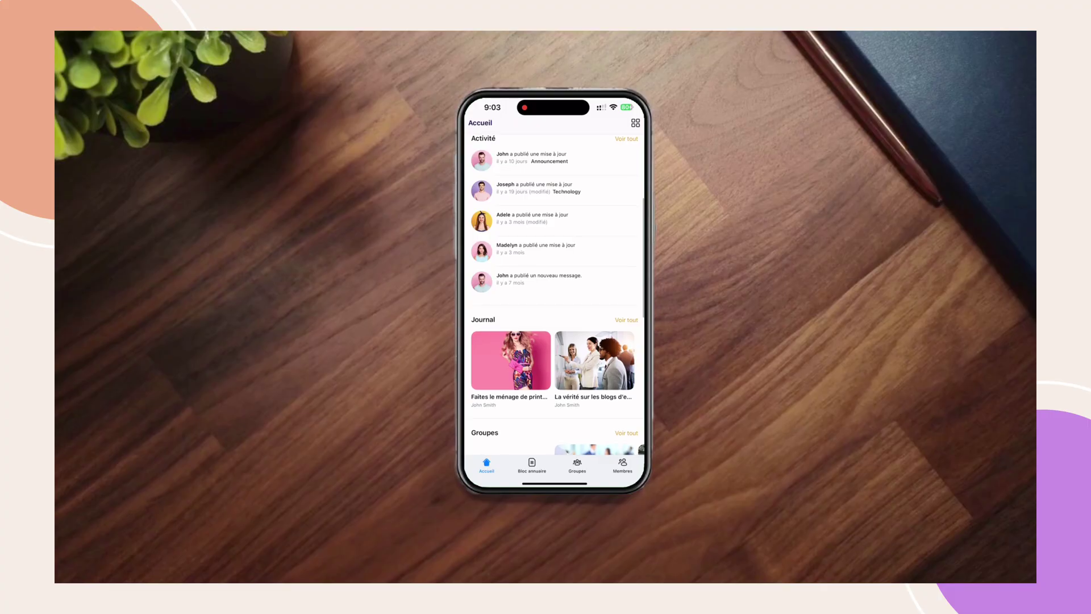
pyautogui.click(511, 364)
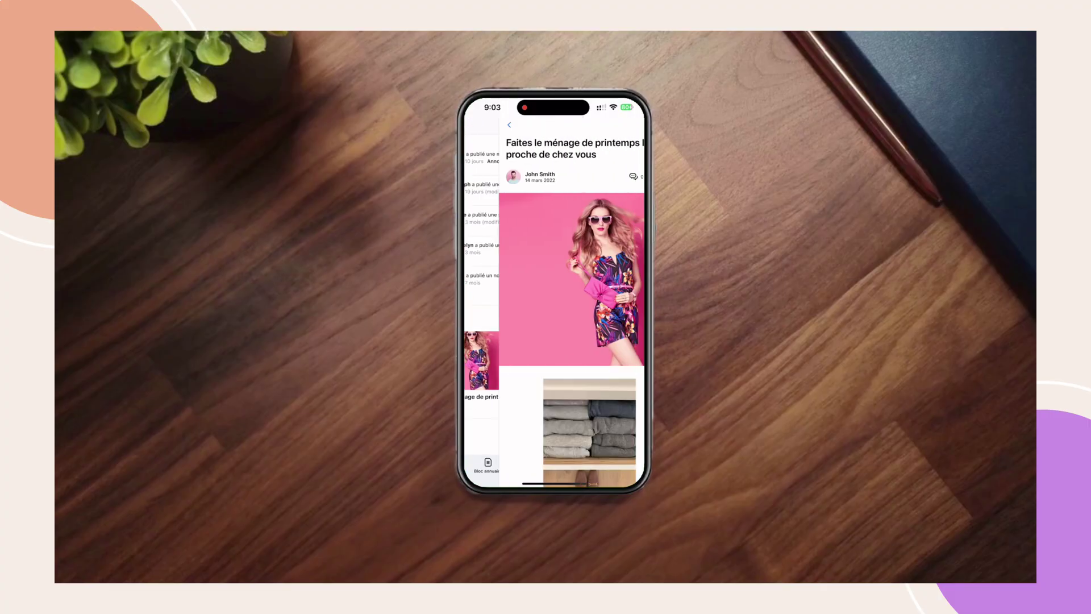
pyautogui.scroll(-15, 554, 310)
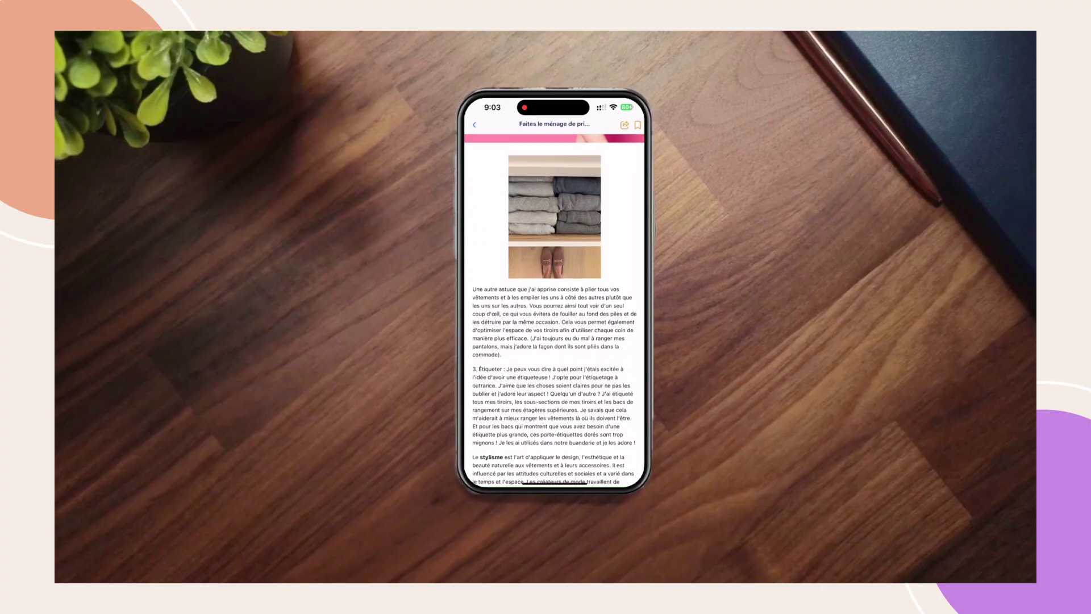
pyautogui.scroll(-3, 554, 310)
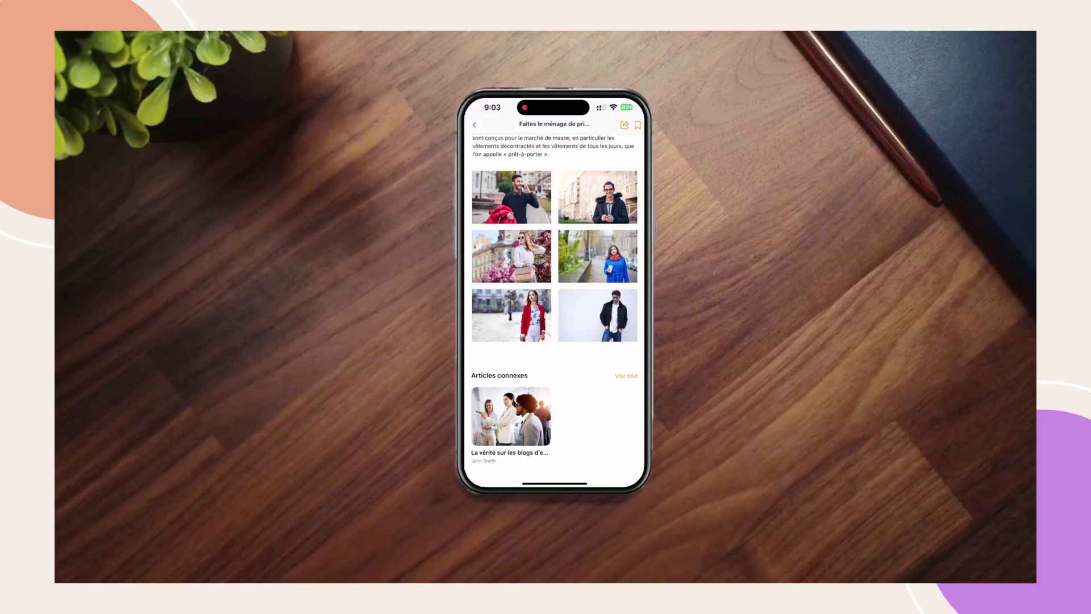
pyautogui.click(511, 416)
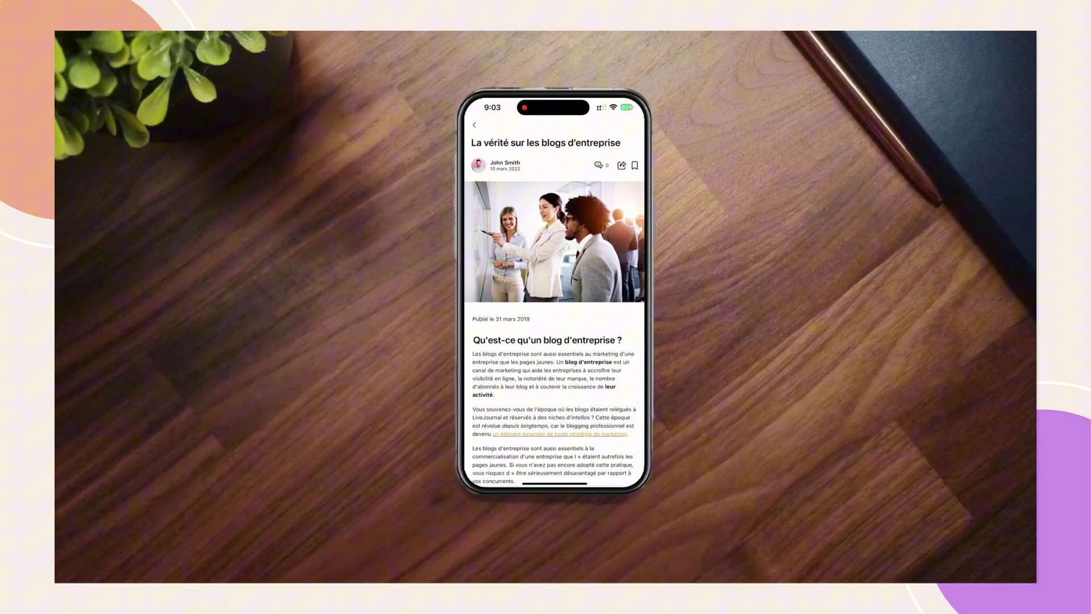
pyautogui.scroll(-2, 554, 310)
pyautogui.scroll(-3, 554, 311)
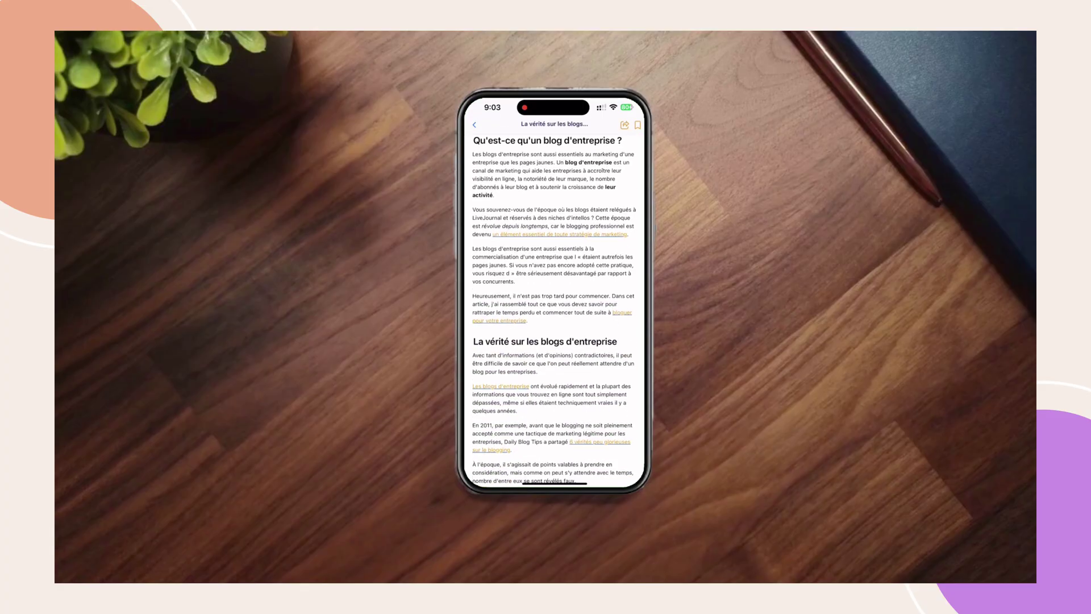
pyautogui.scroll(-3, 554, 310)
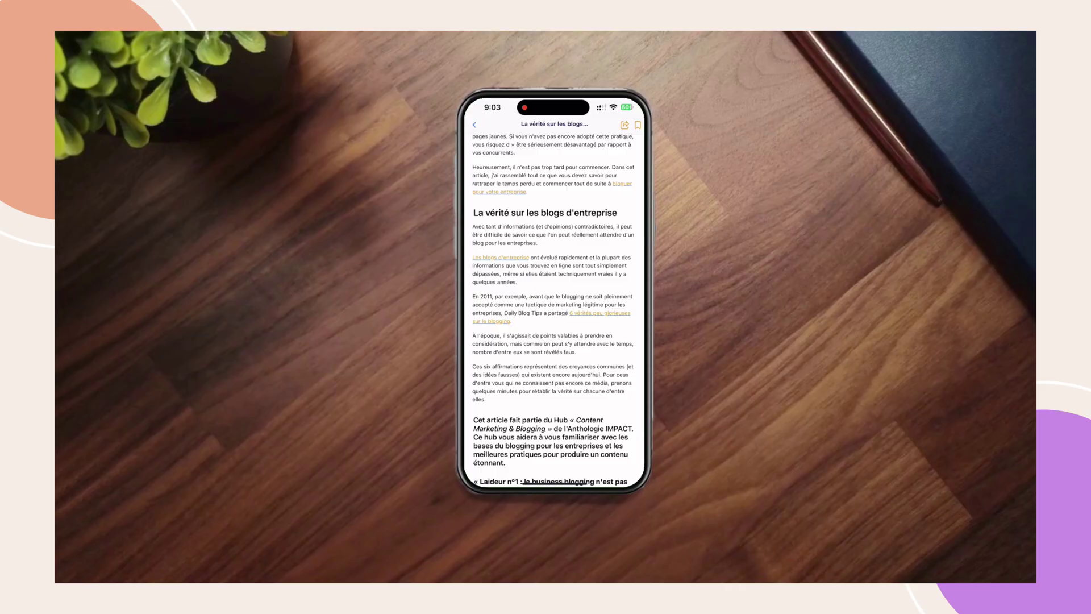
pyautogui.scroll(5, 555, 310)
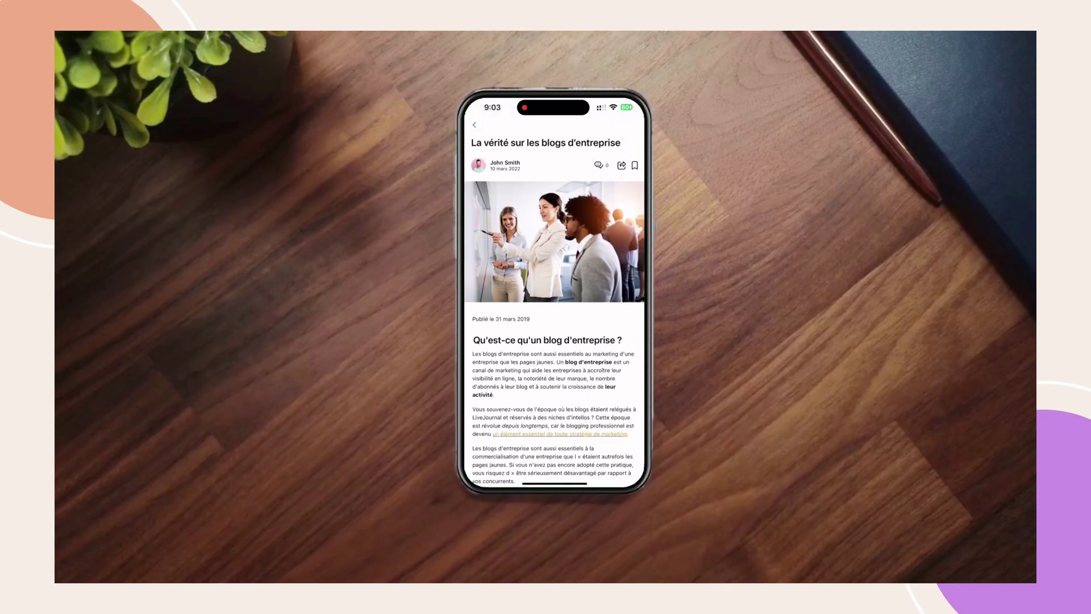
pyautogui.click(475, 124)
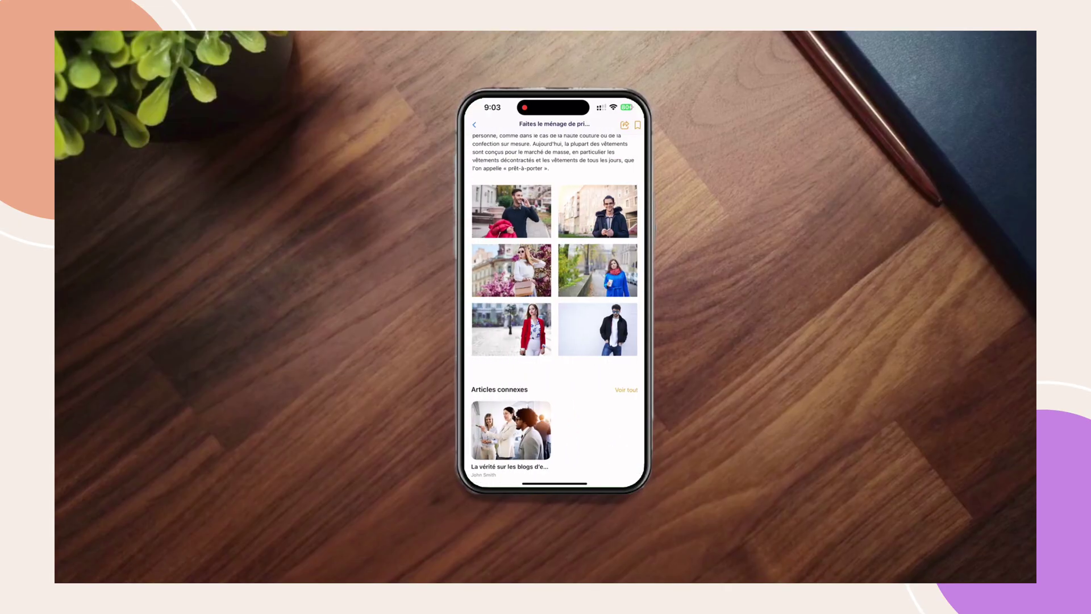
pyautogui.click(474, 124)
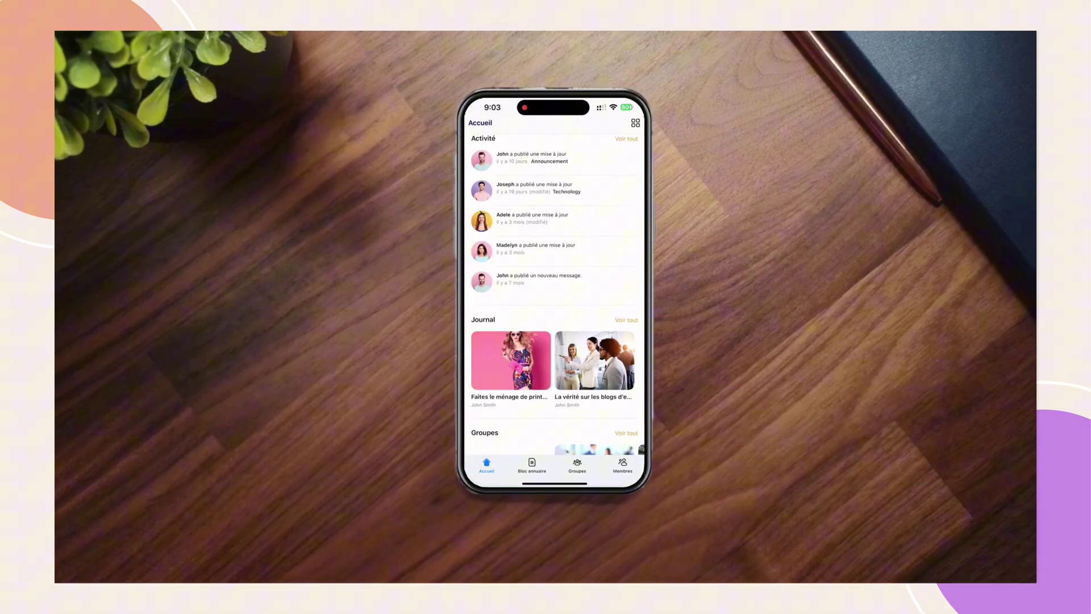
pyautogui.scroll(3, 555, 295)
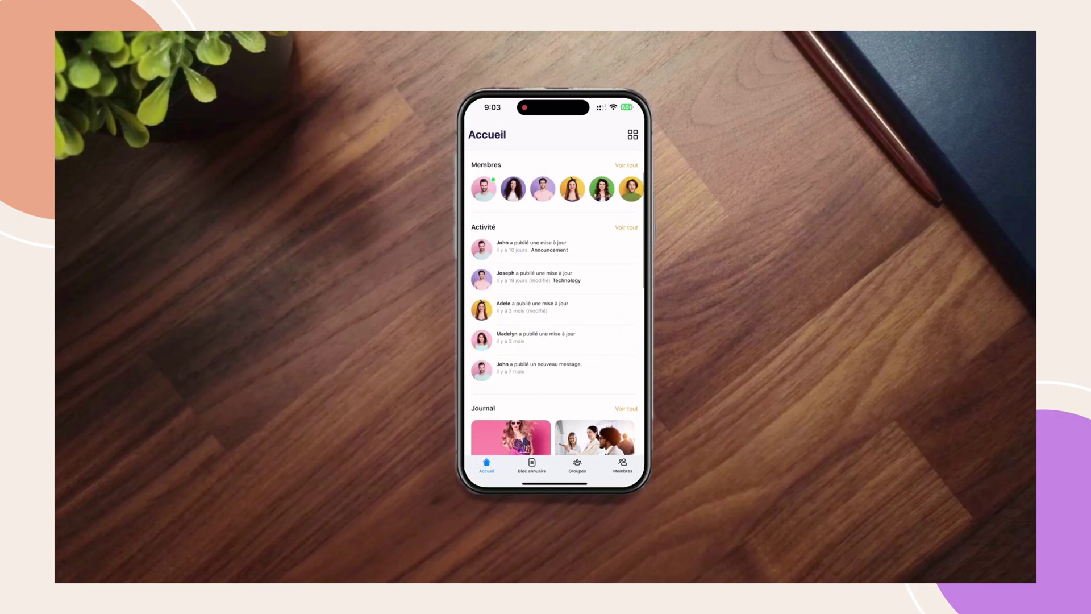
# Step: Open the Langue dropdown in Paramètres to confirm French is selected
pyautogui.click(634, 130)
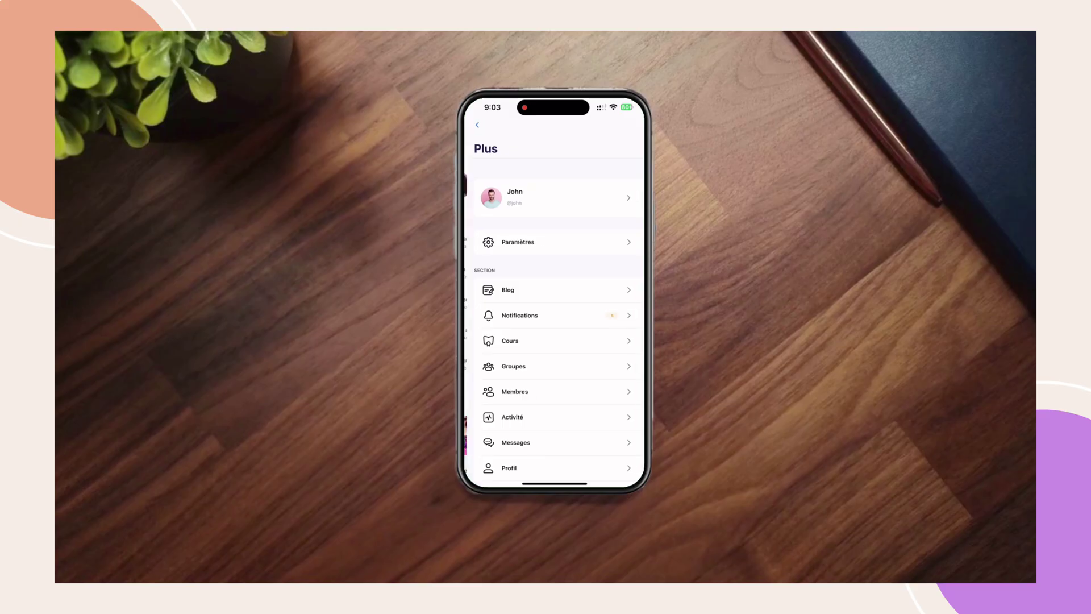
pyautogui.click(515, 241)
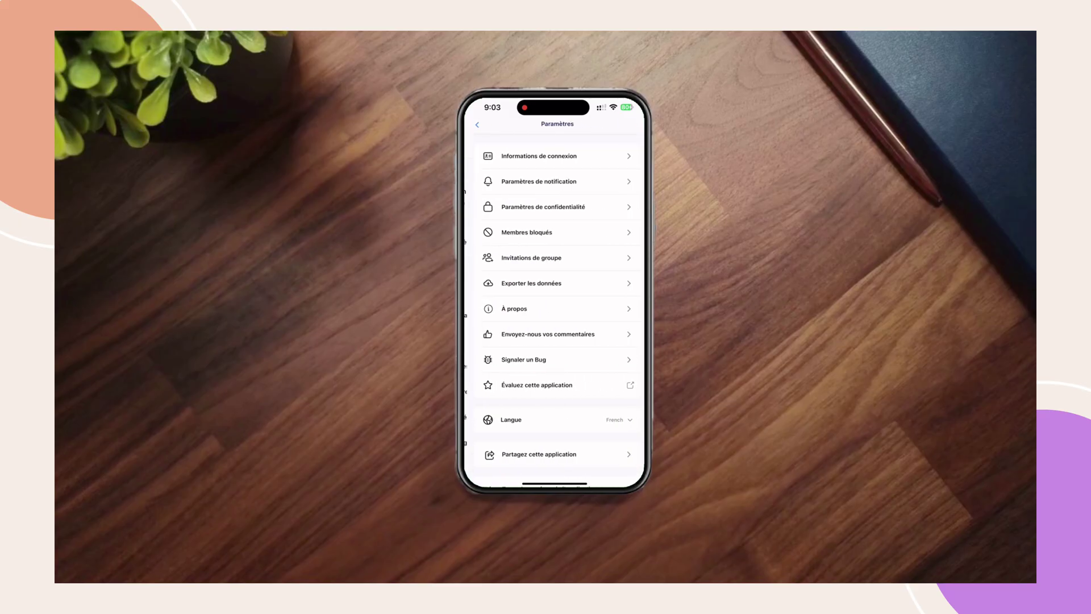
pyautogui.scroll(-5, 554, 307)
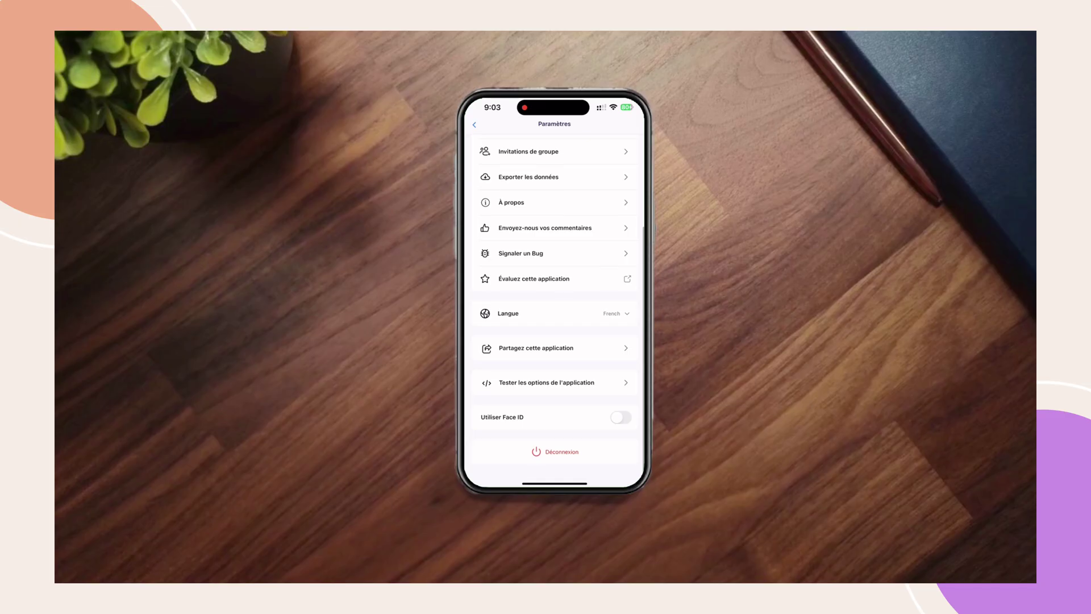
pyautogui.click(555, 314)
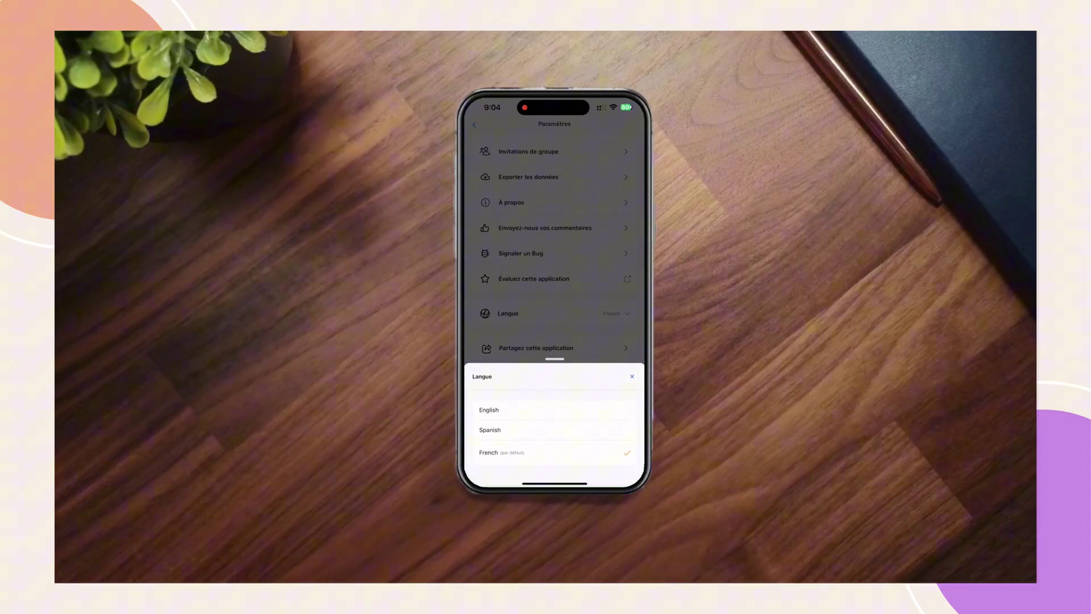